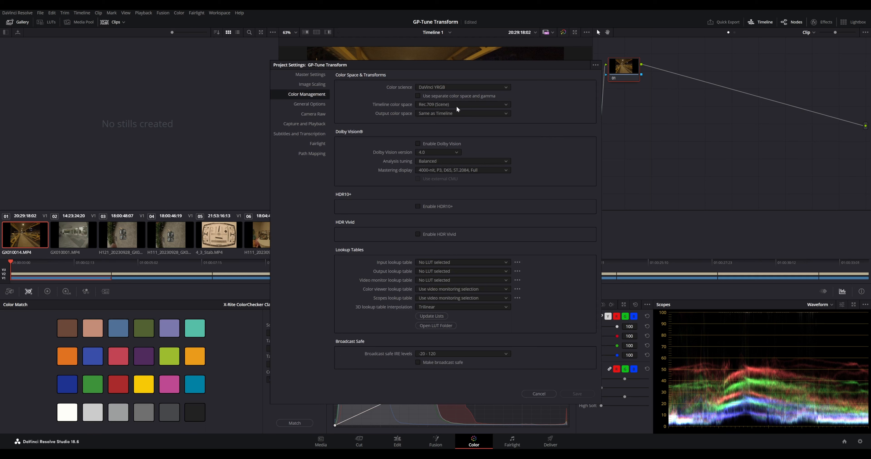
Step: Close the project settings unchanged, apply the DCTL effect to node 01 of the night clip and load the GP-Tune Transform DCTL
click(537, 395)
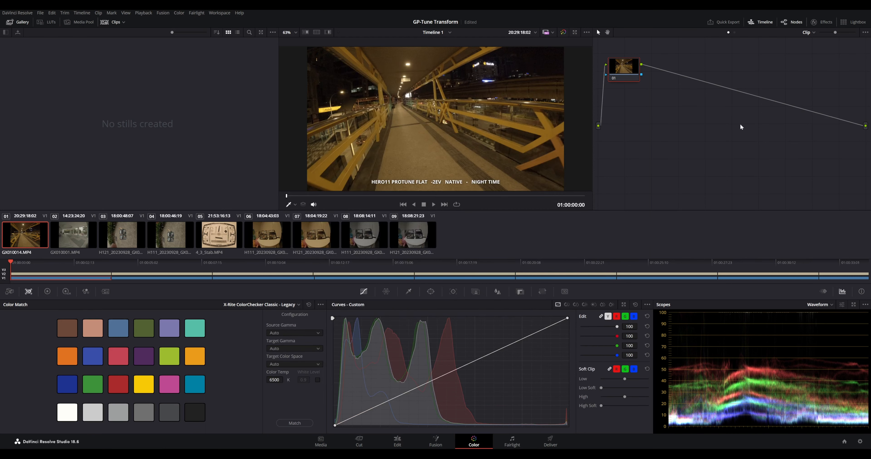
click(816, 21)
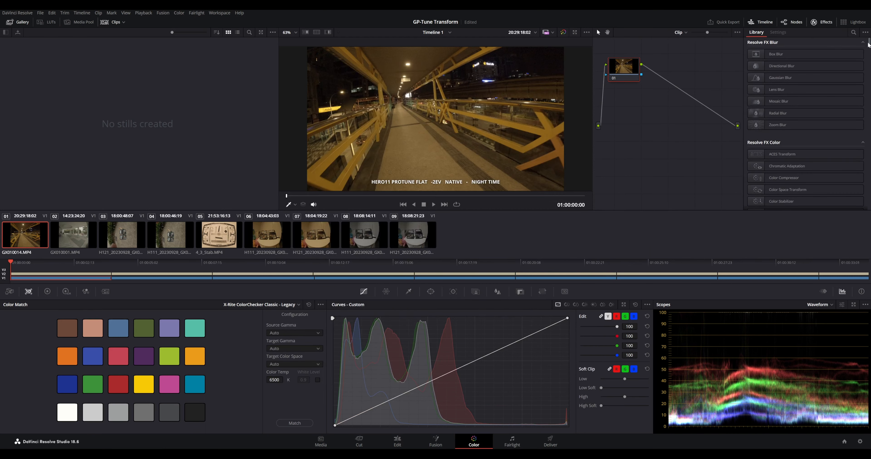
click(853, 32)
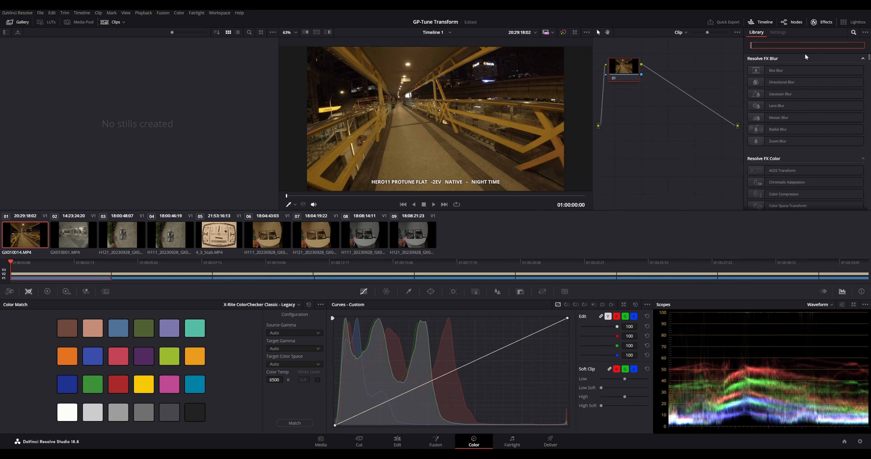
text(dc)
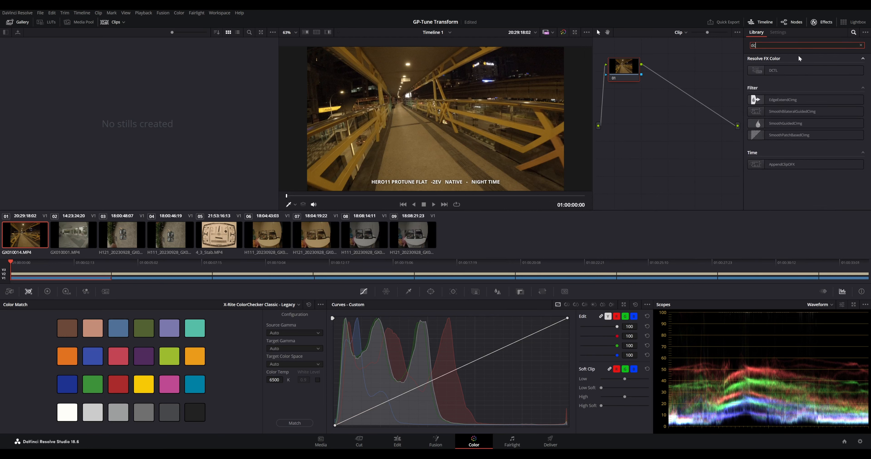
drag(771, 70, 623, 67)
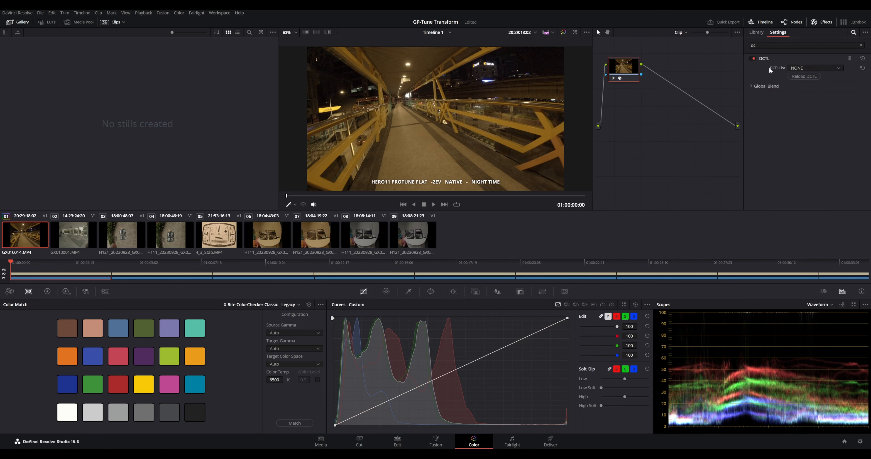
click(797, 69)
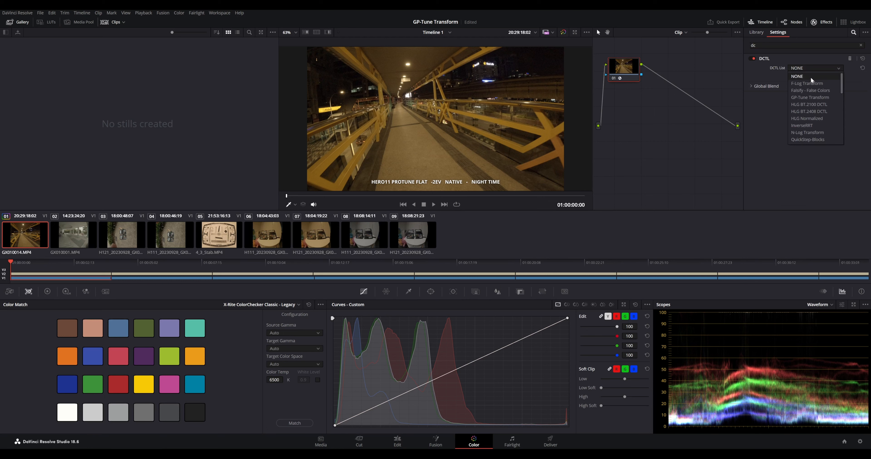
click(814, 98)
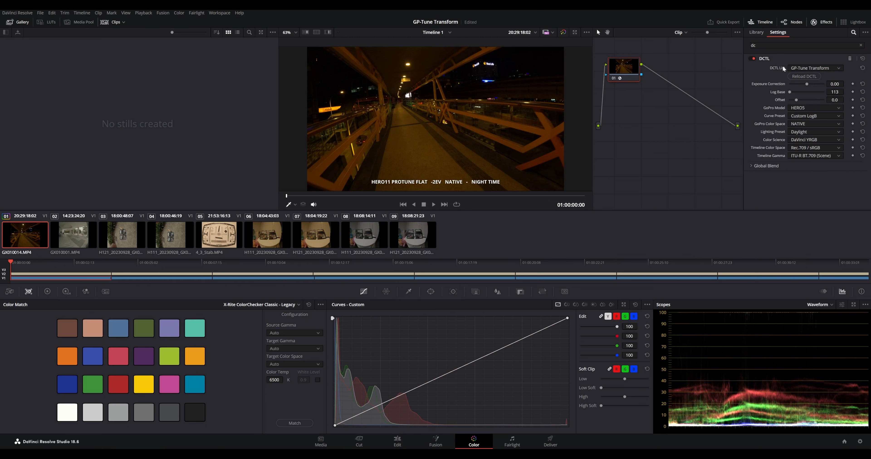
Step: Examine the DCTL's choices for GoPro model, curve preset, GoPro color space, lighting preset, color science, timeline color space and timeline gamma
click(806, 108)
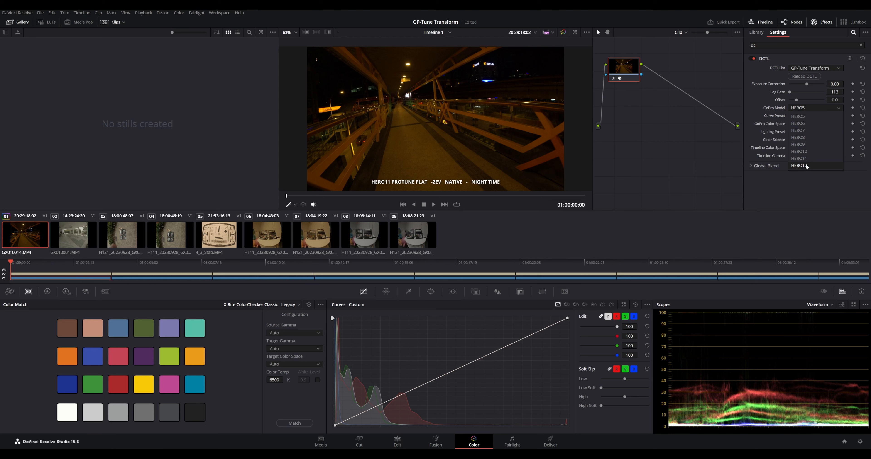
click(771, 108)
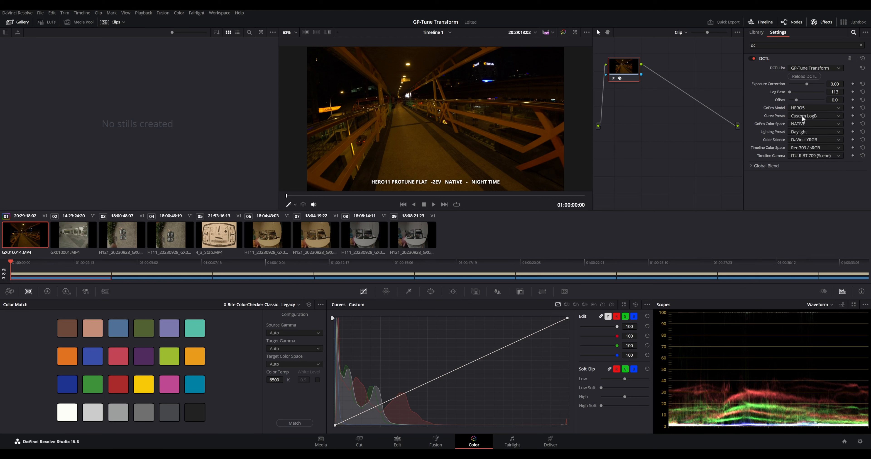
click(801, 117)
click(808, 125)
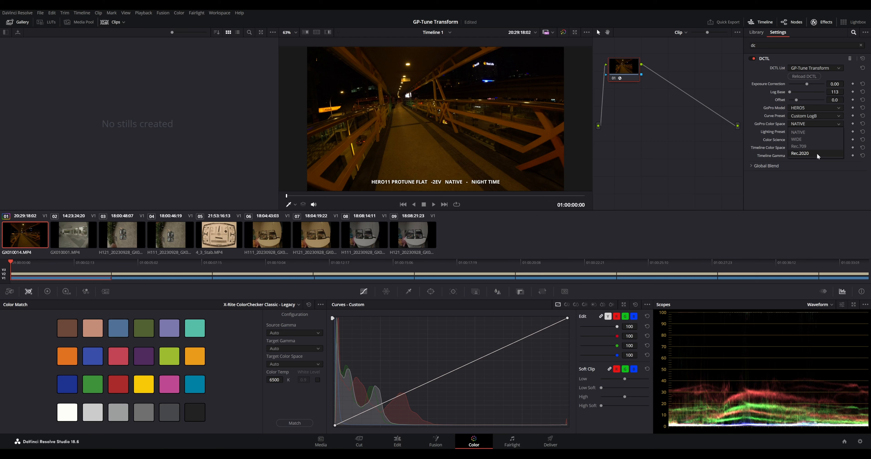
click(772, 125)
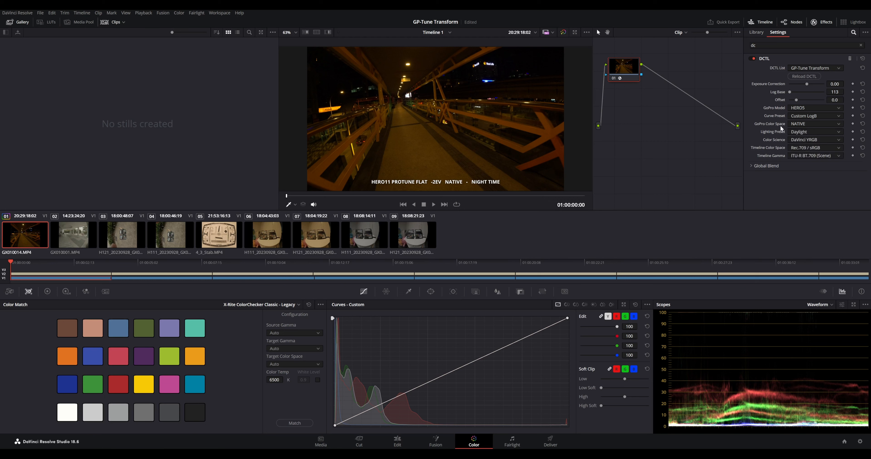
click(806, 133)
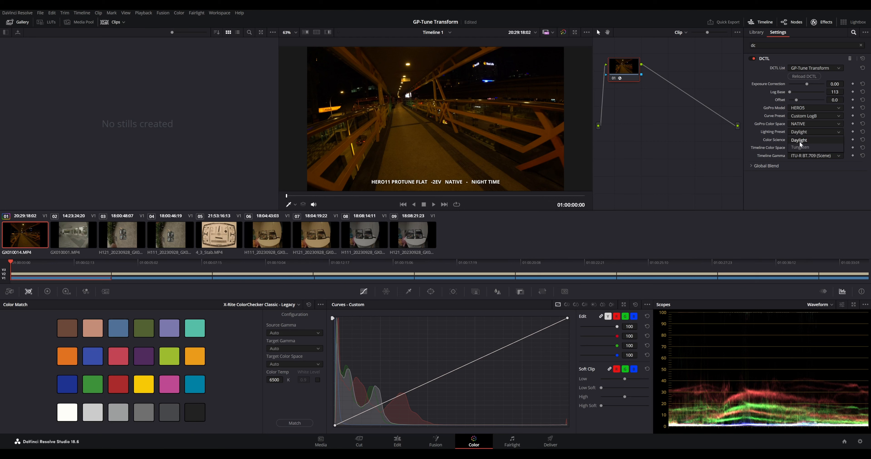
click(774, 131)
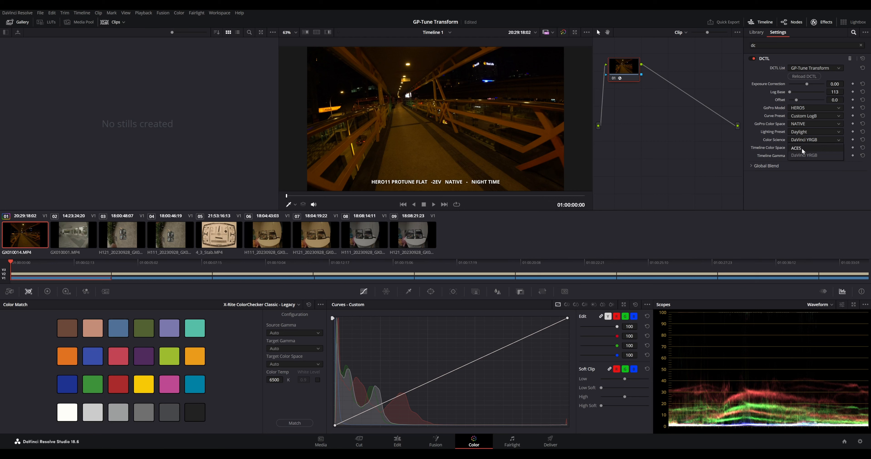
click(768, 140)
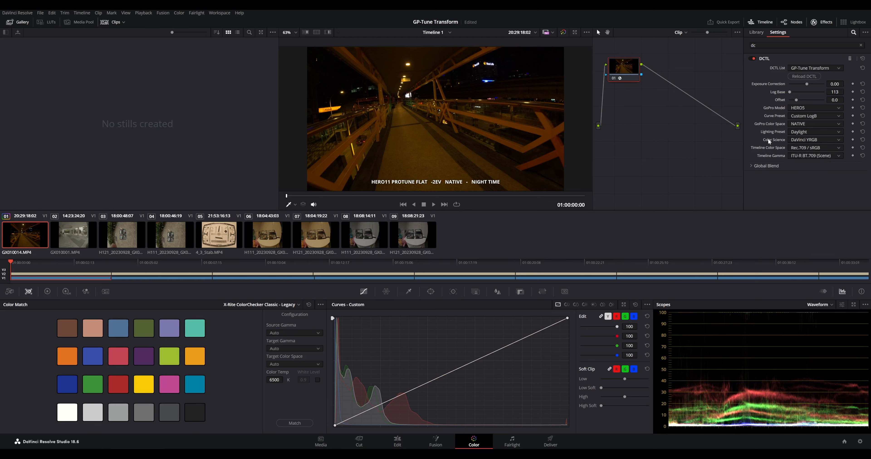
click(811, 148)
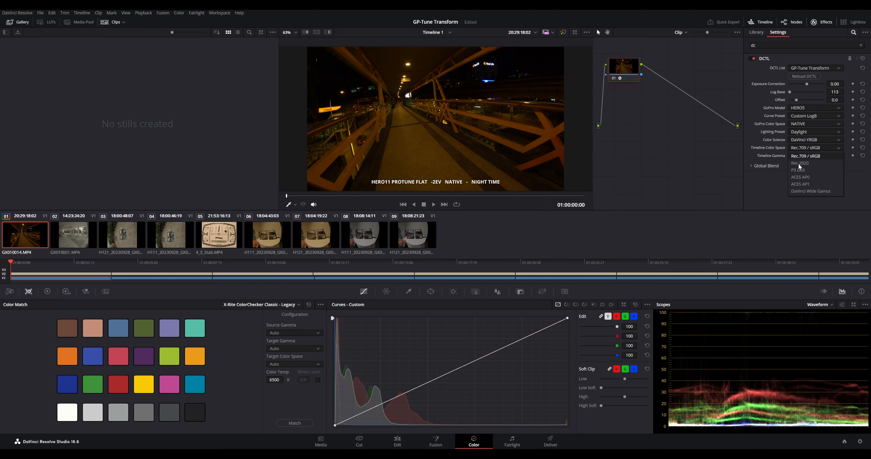
click(765, 147)
click(805, 155)
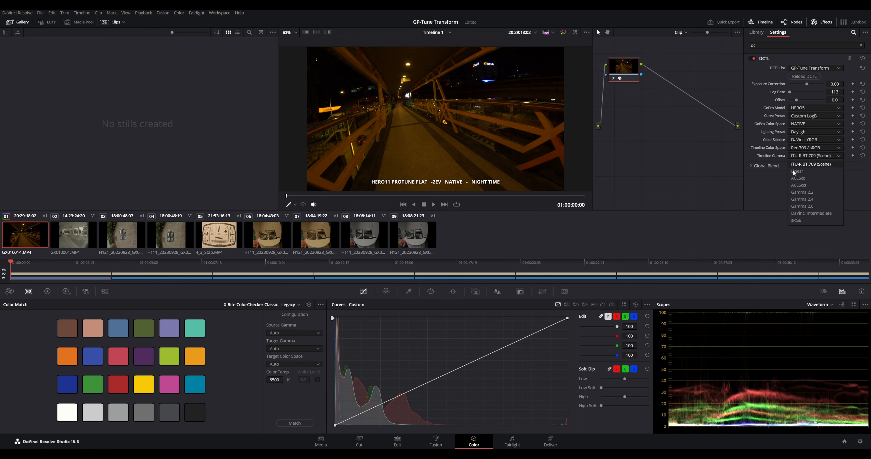
click(774, 157)
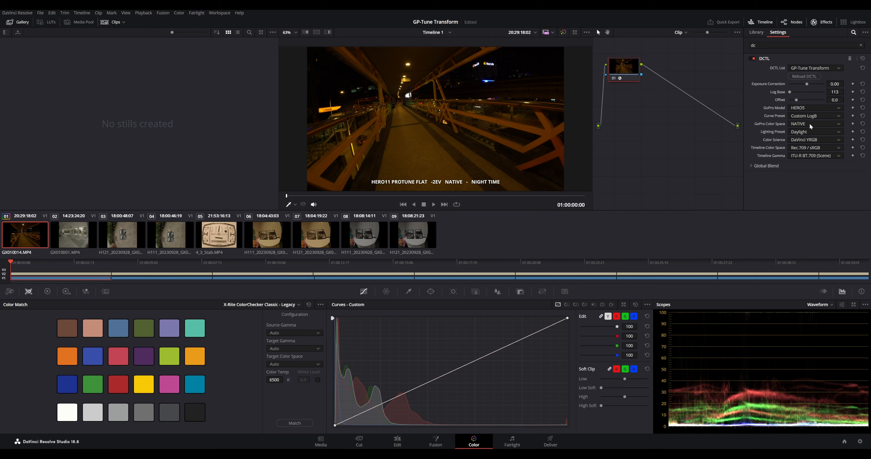
Step: Configure the night clip's DCTL with exposure correction 2.00, GoPro model HERO11 and lighting preset Tungsten
click(834, 84)
text(2)
key(Return)
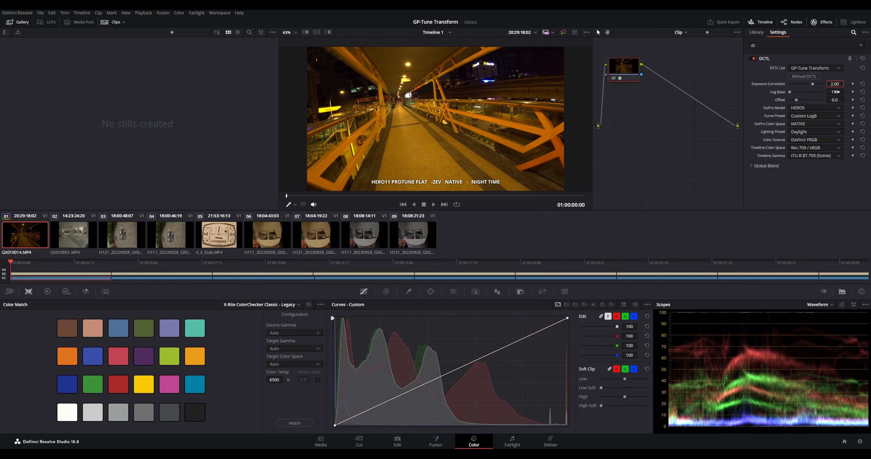
click(804, 108)
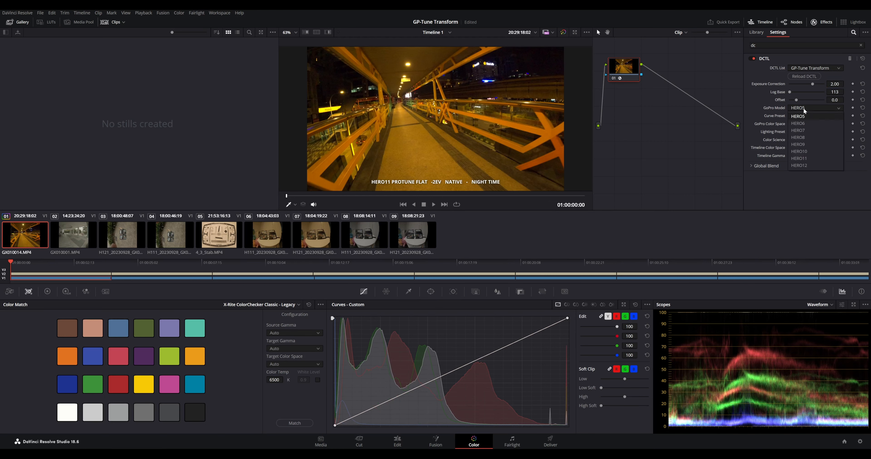
click(808, 158)
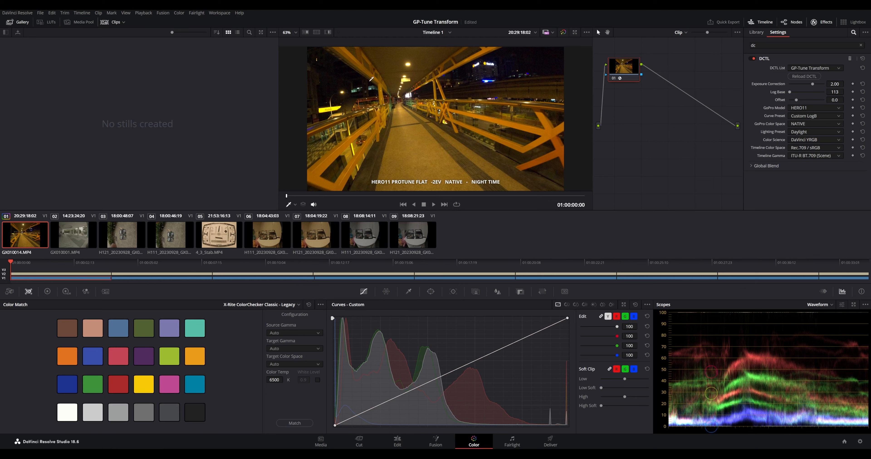
click(803, 133)
click(802, 148)
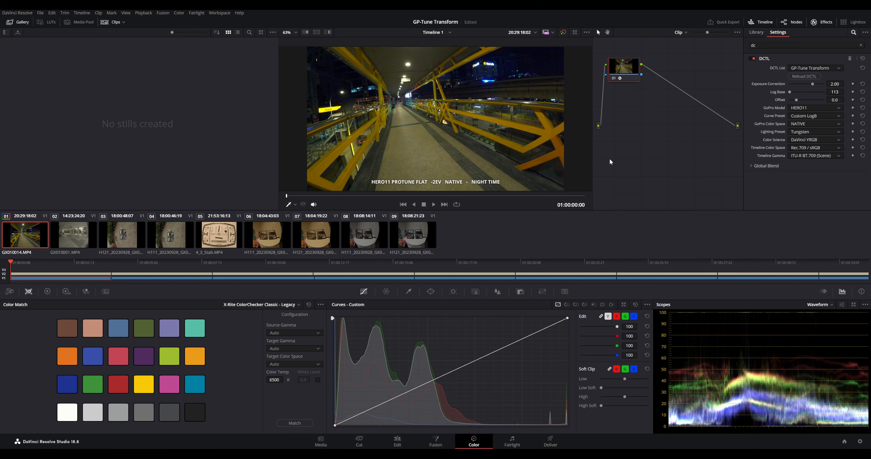
Step: Apply the night clip's DCTL grade to clip 02 (GX010001.MP4) and set its lighting preset to Daylight
click(74, 242)
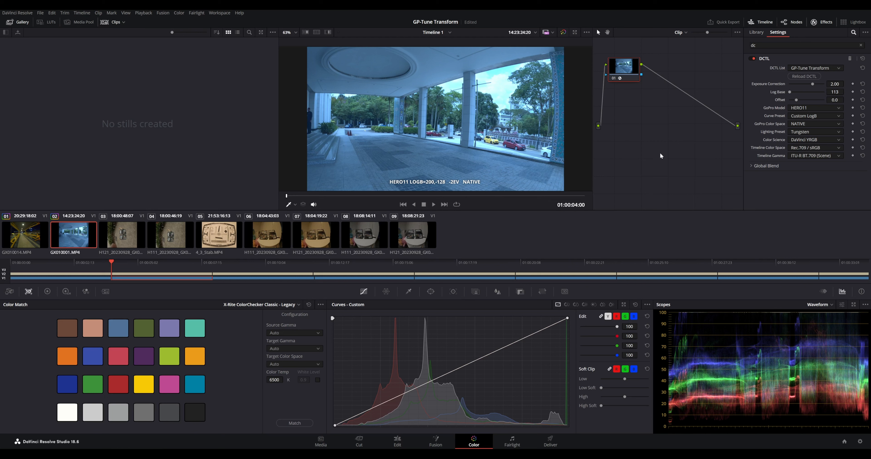
click(800, 131)
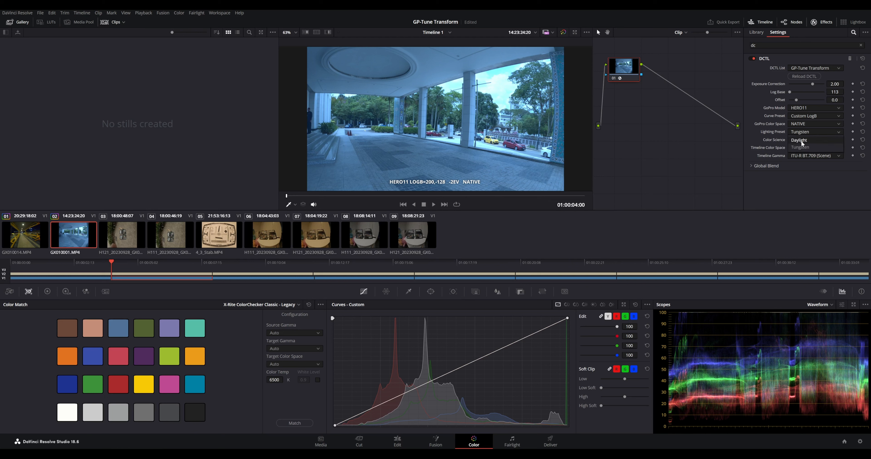
click(802, 140)
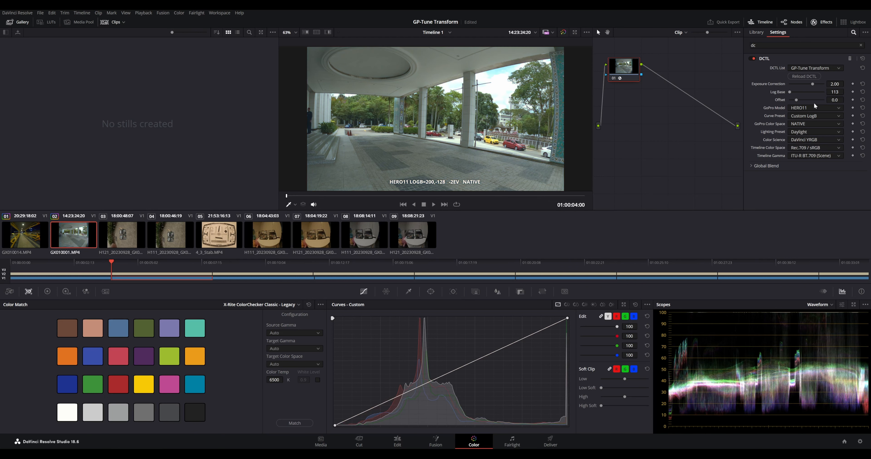
Step: Set clip 02's DCTL log base to 200 and offset to -128, and save the project
click(835, 92)
text(200)
key(Return)
drag(796, 99, 783, 101)
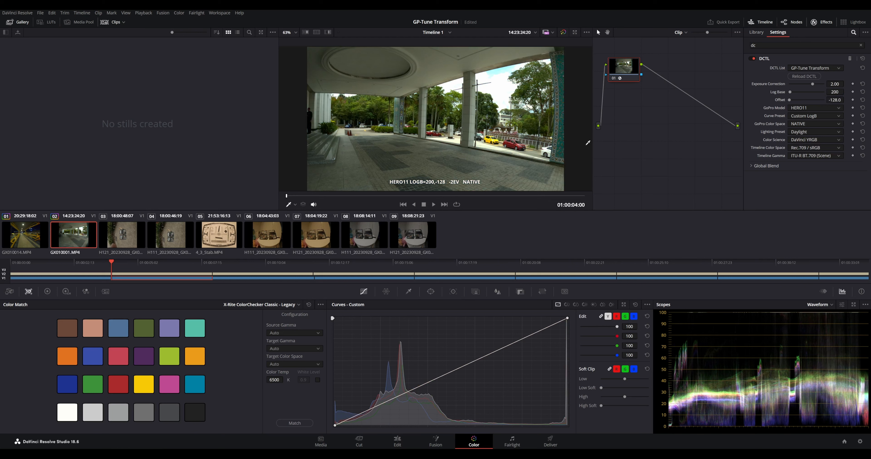
key(ctrl+s)
Step: Set the project's color science to ACEScct with the ACES output transform Rec.709 Gamma 2.2 - ODT, and save the project settings
click(860, 443)
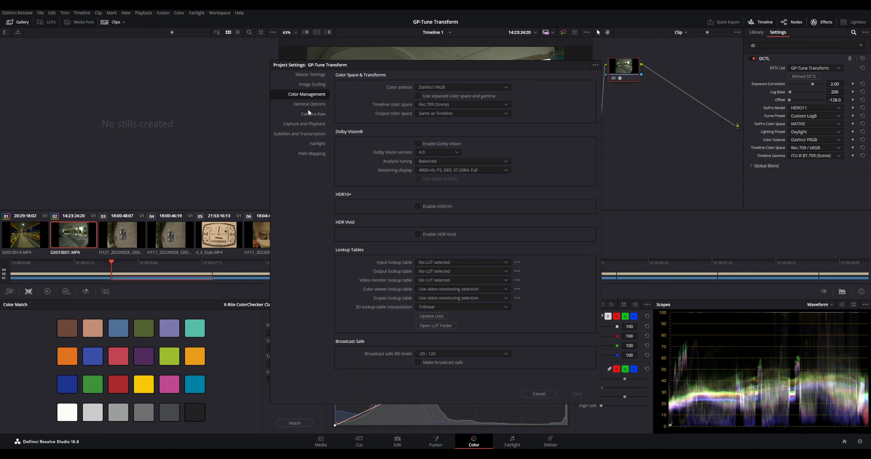
click(449, 87)
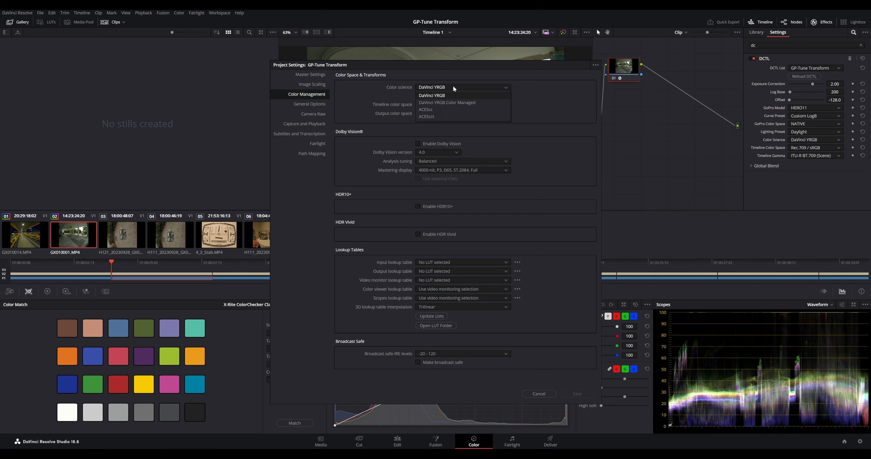
click(436, 116)
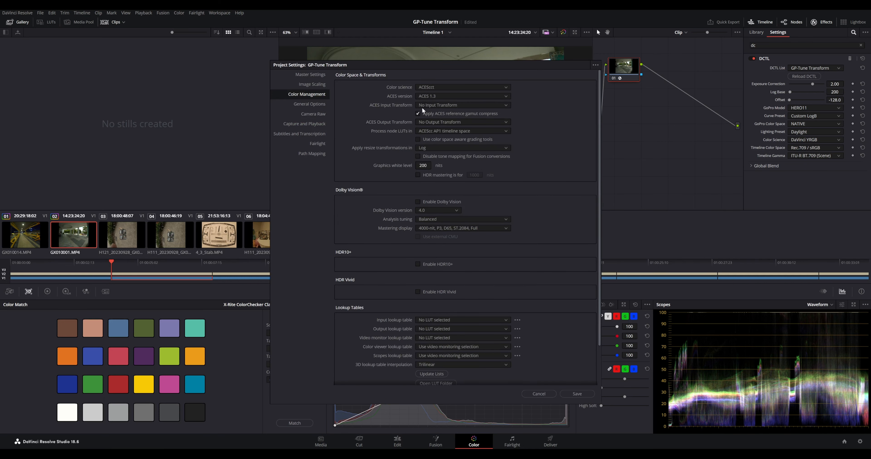
click(452, 122)
scroll(470, 182, down, 5)
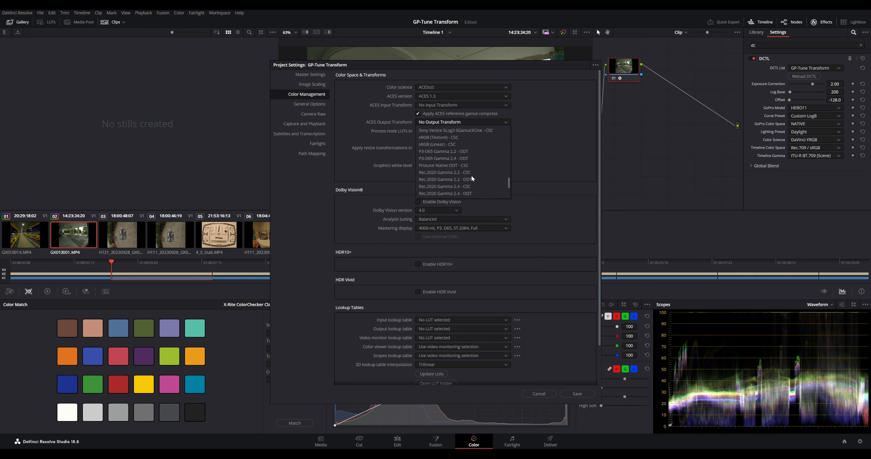
scroll(471, 175, down, 4)
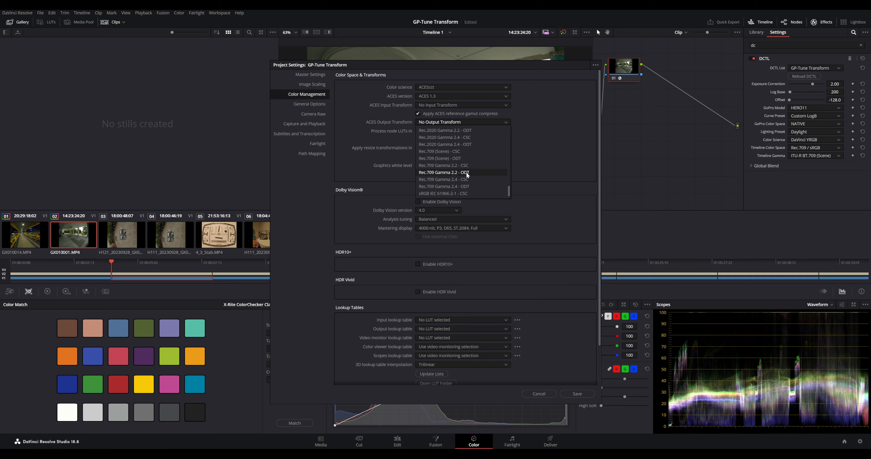
click(466, 172)
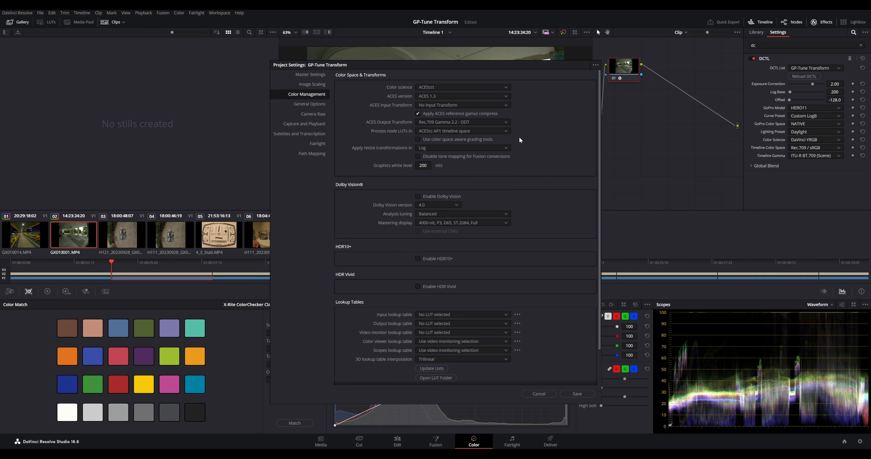
click(576, 393)
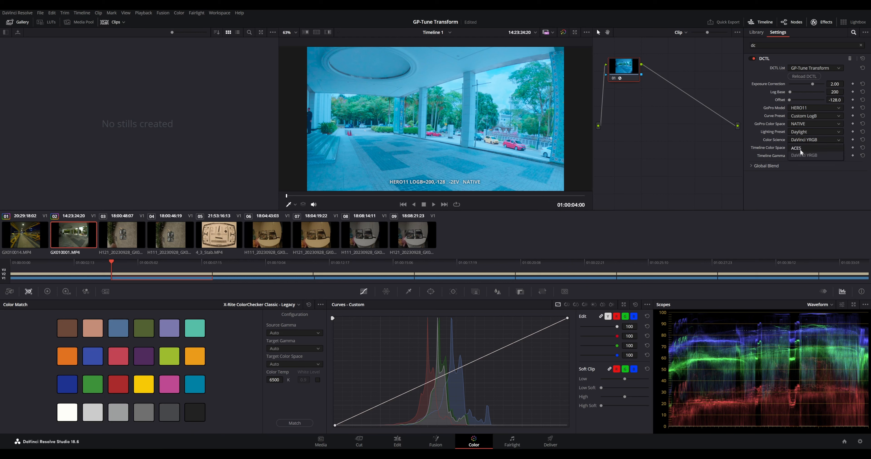
Step: Set clip 02's DCTL to color science ACES, timeline color space ACES AP0 and timeline gamma ACEScct, and save the project
click(799, 150)
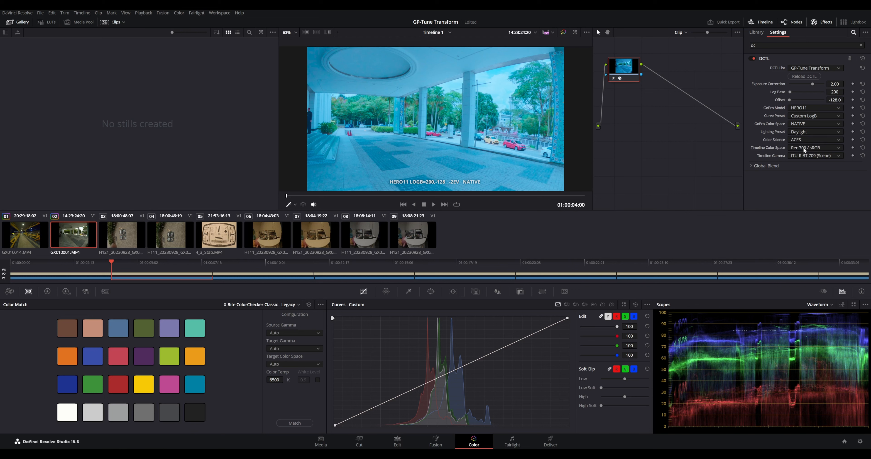
click(803, 147)
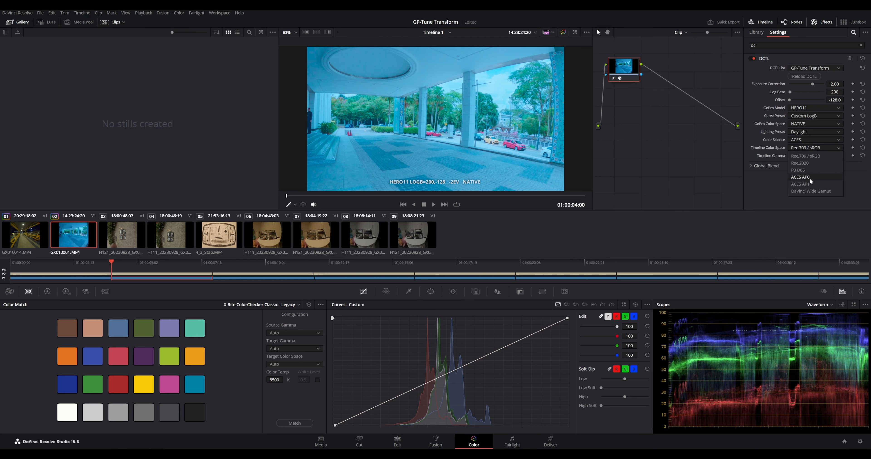
click(810, 178)
click(803, 157)
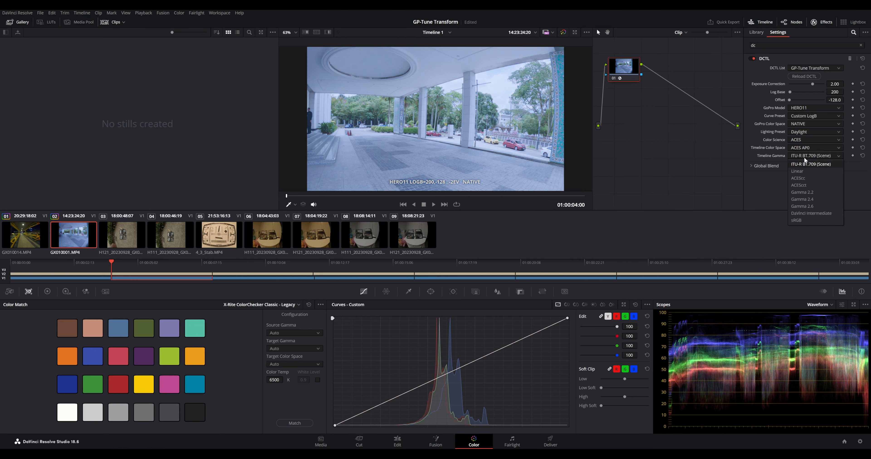
click(806, 184)
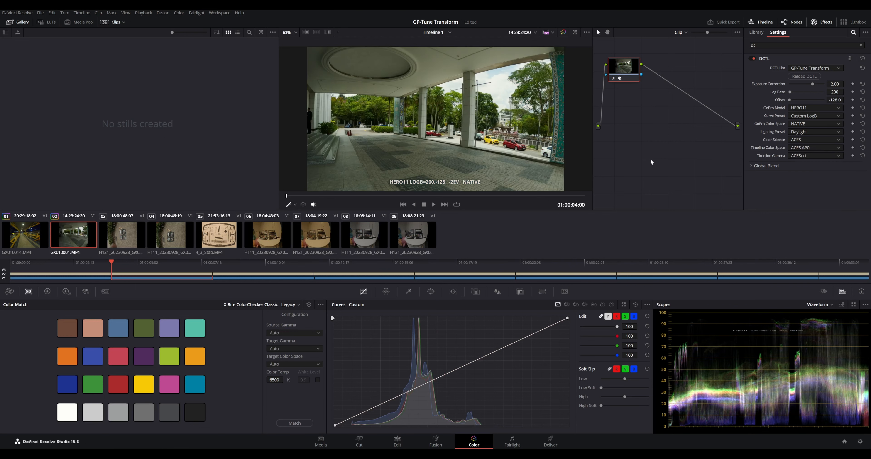
key(ctrl+s)
Step: Assign the GoPro HERO12 GP-Log Native transform DCTL as clip 03's ACES input transform
click(122, 242)
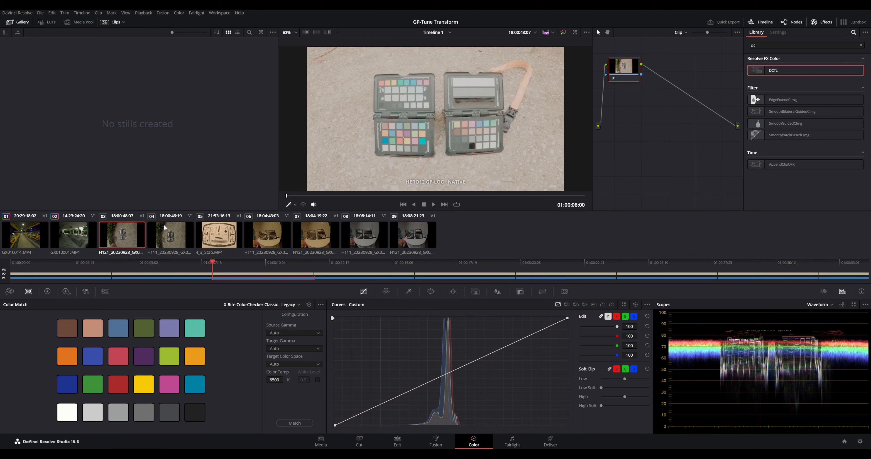
right_click(119, 234)
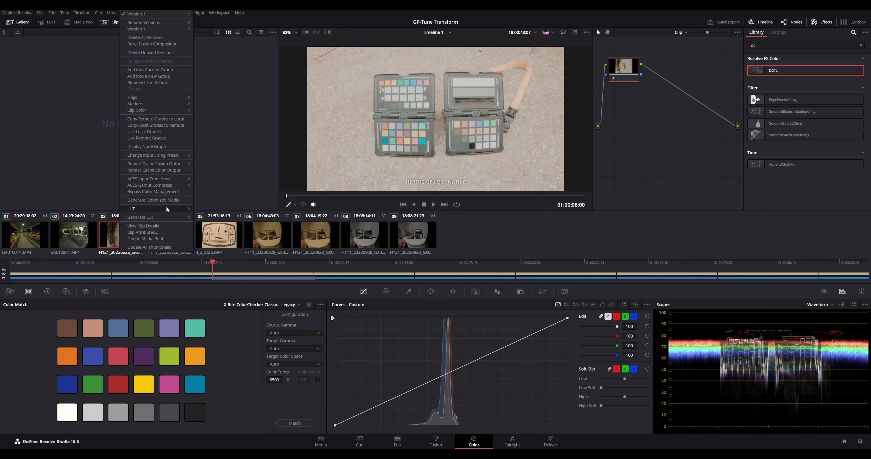
mouse_move(175, 179)
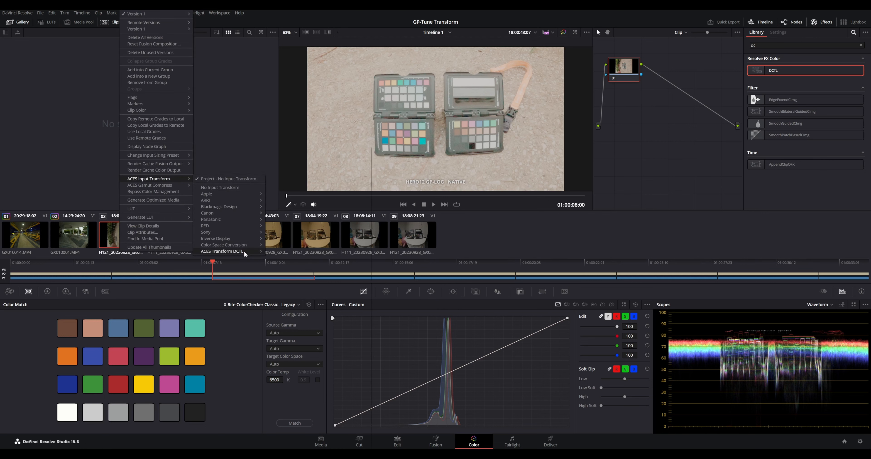
mouse_move(244, 253)
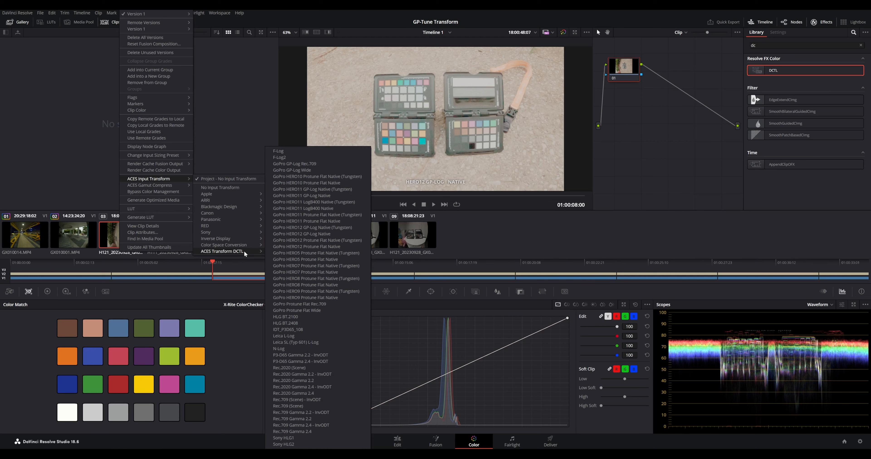
click(322, 234)
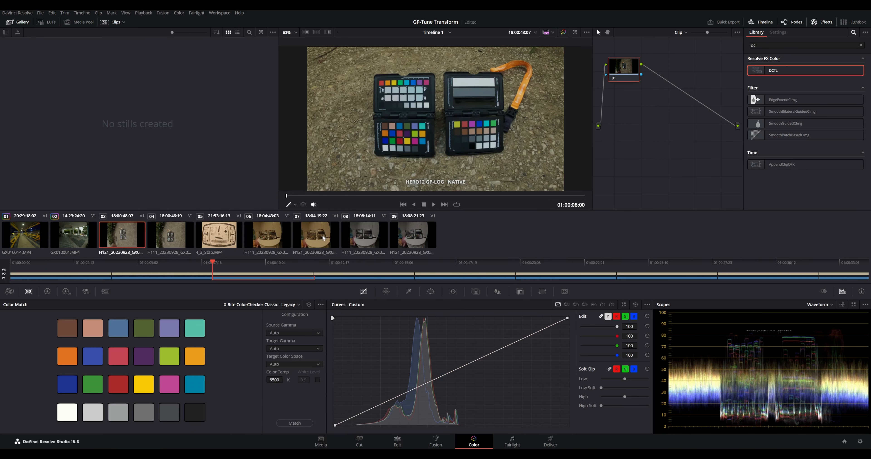
Step: Assign the GoPro HERO11 GP-Log Native transform DCTL as clip 04's ACES input transform
click(169, 243)
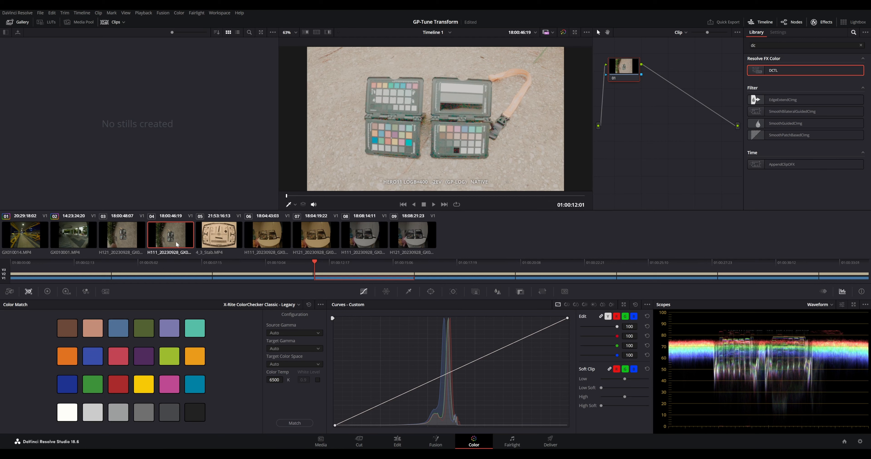
right_click(173, 243)
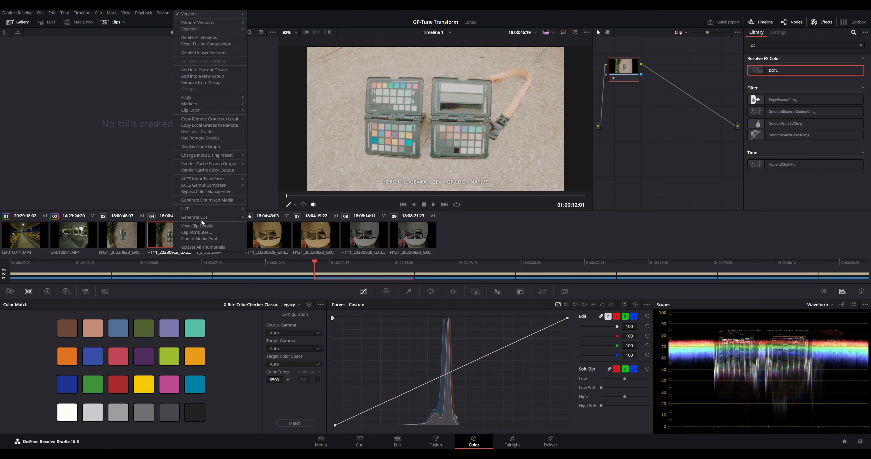
mouse_move(213, 179)
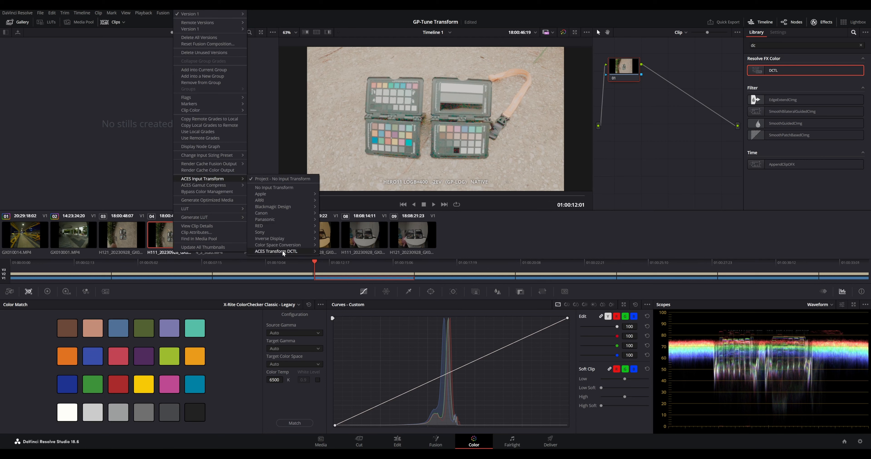
mouse_move(282, 251)
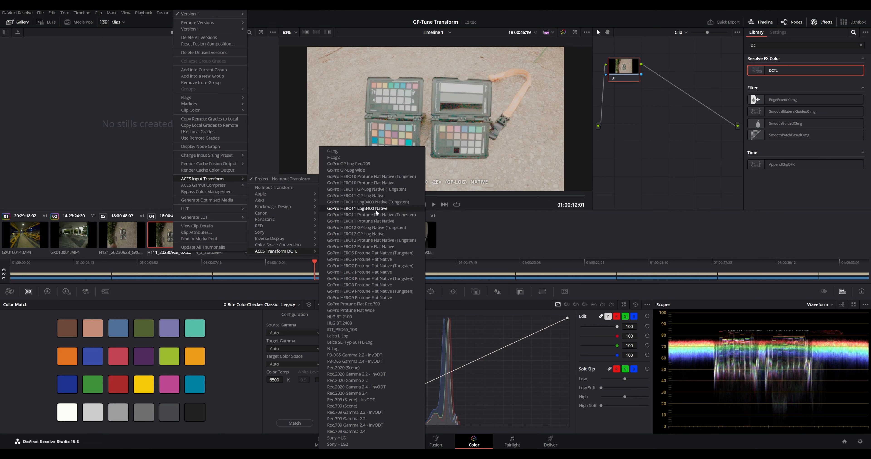
click(366, 196)
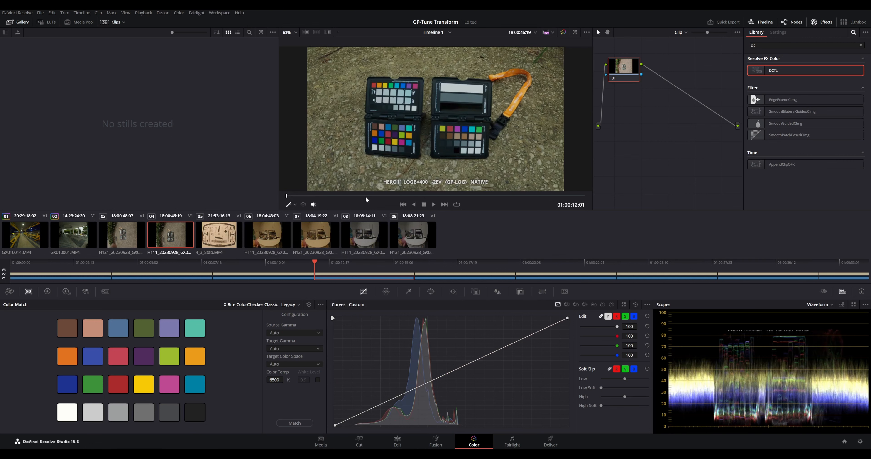
Step: Try GoPro HERO7 Protune Flat Native as clip 05's ACES input transform, and switch it to GoPro HERO7 Protune Flat Native (Tungsten)
click(230, 236)
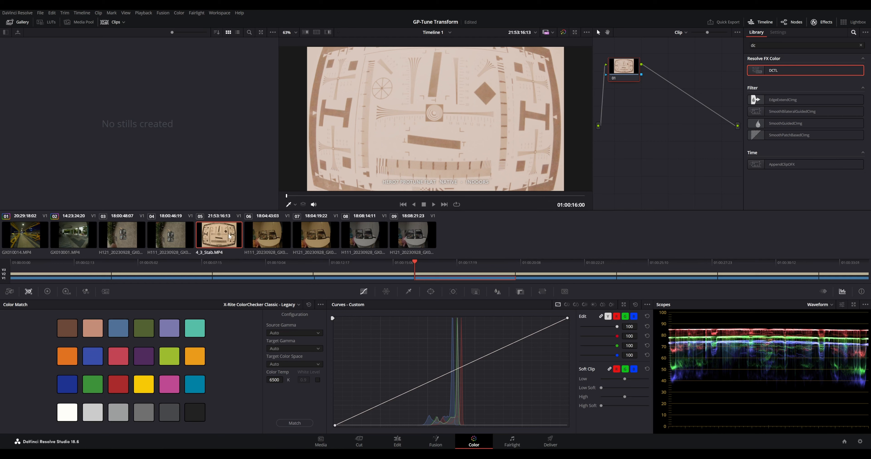
right_click(228, 237)
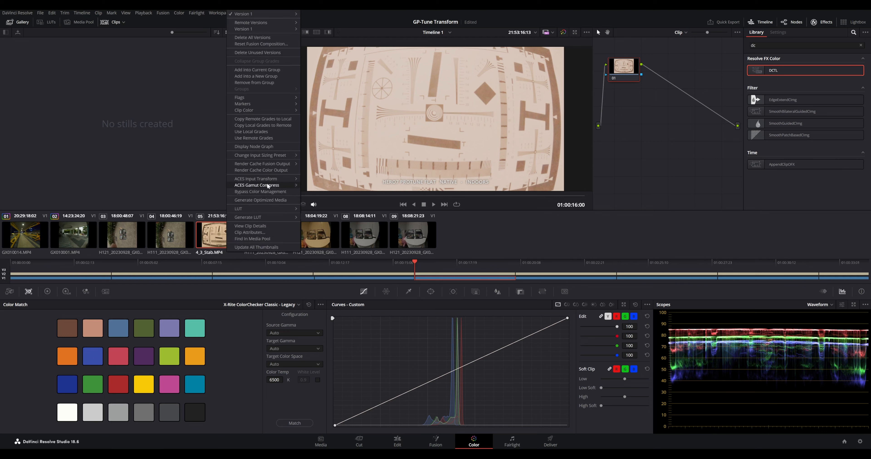
mouse_move(267, 179)
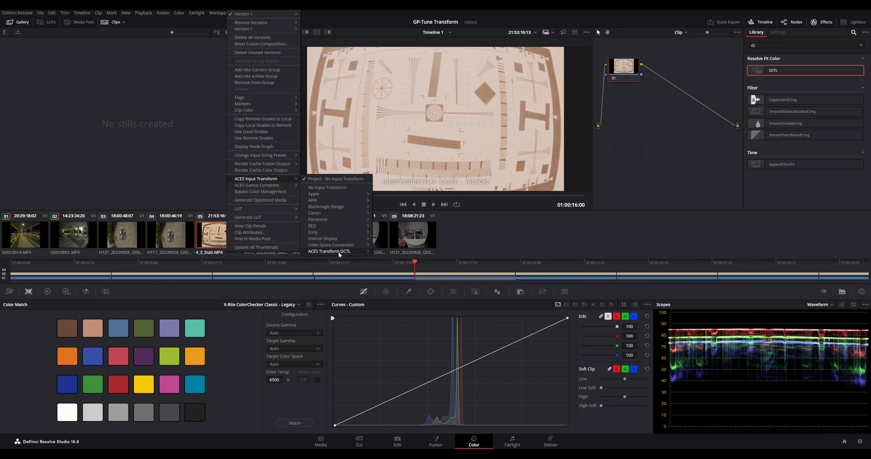
mouse_move(338, 251)
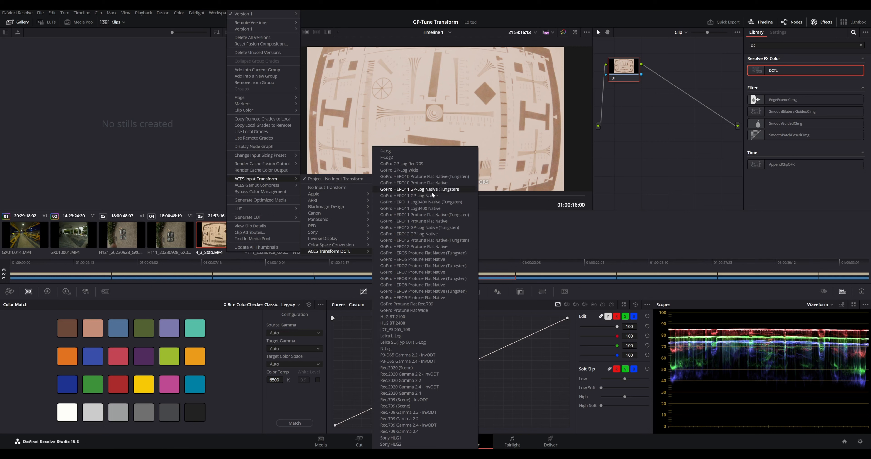
click(438, 272)
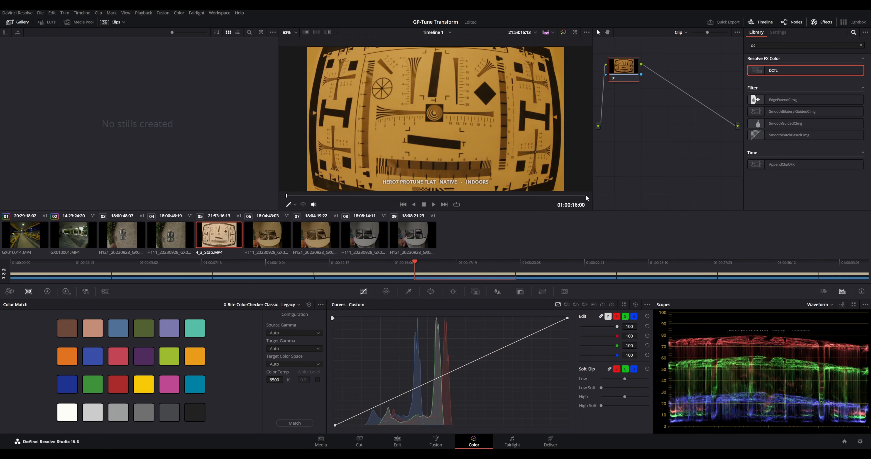
right_click(224, 235)
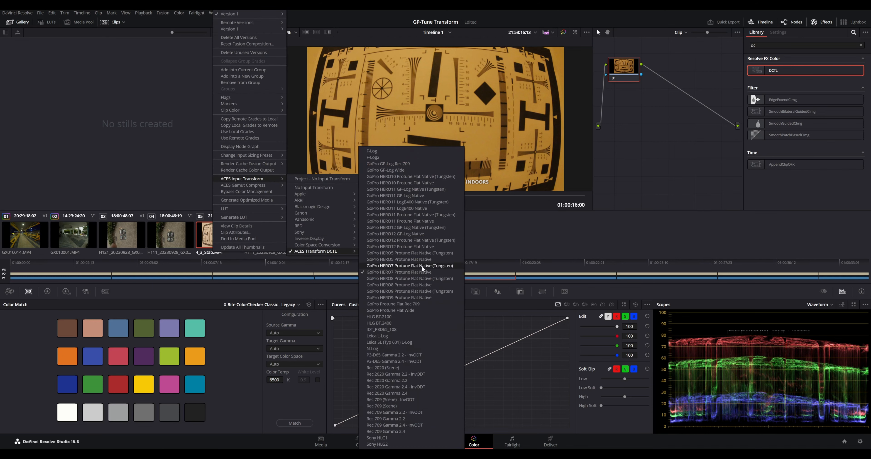
click(422, 267)
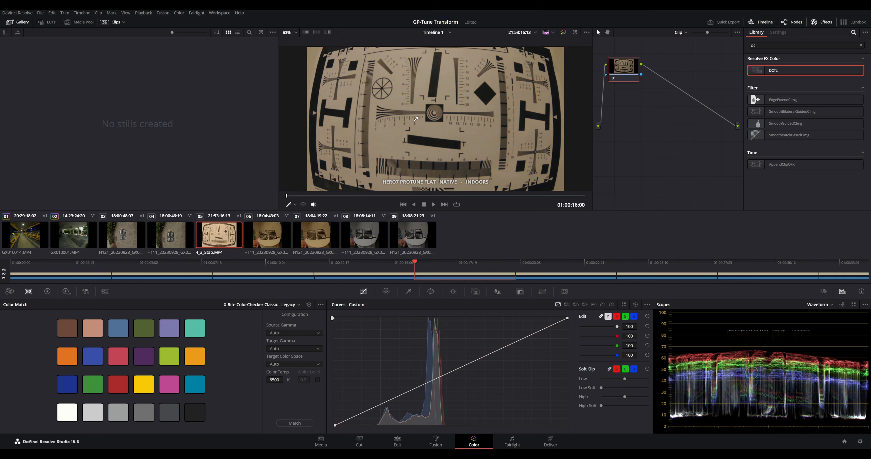
Step: With clip 06 selected, set the project's color science to DaVinci YRGB Color Managed with HDR processing, and disable automatic color management
click(270, 237)
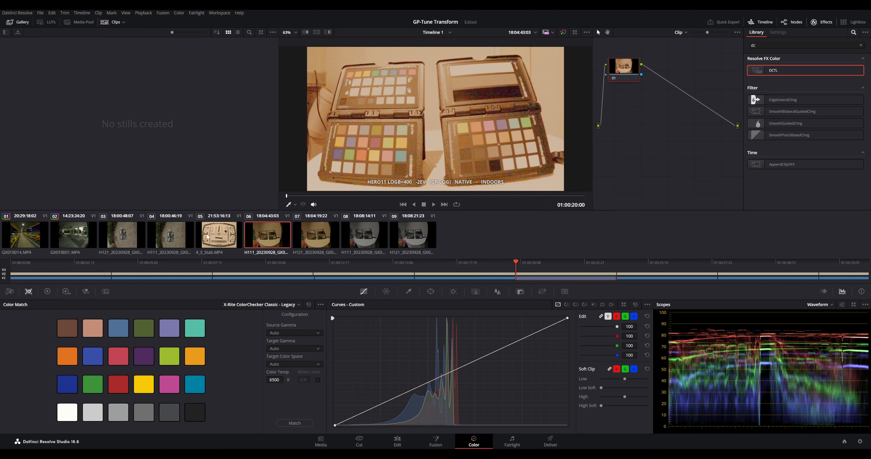
click(860, 442)
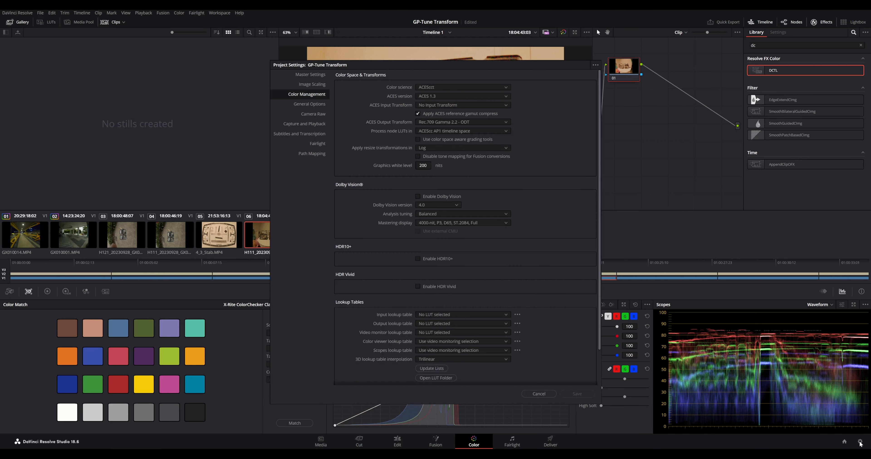
click(445, 87)
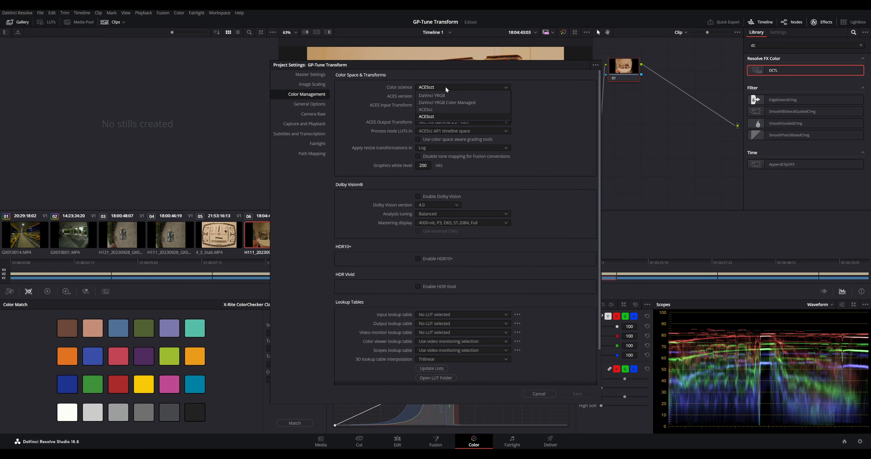
click(447, 102)
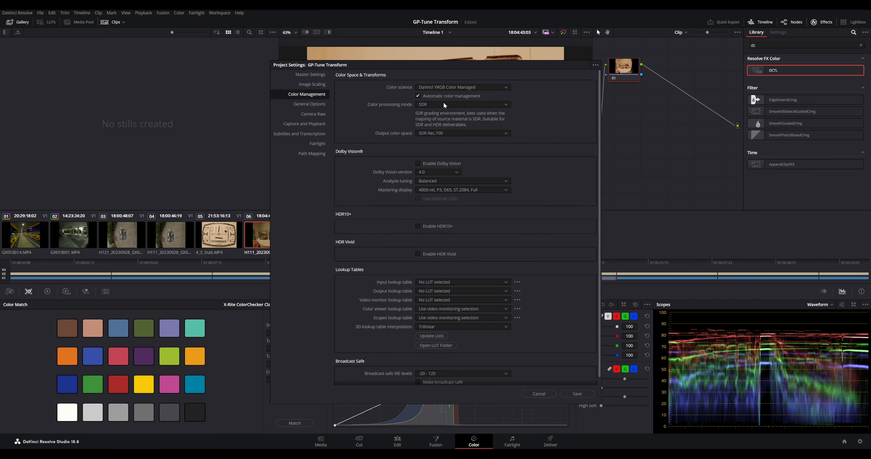
click(441, 103)
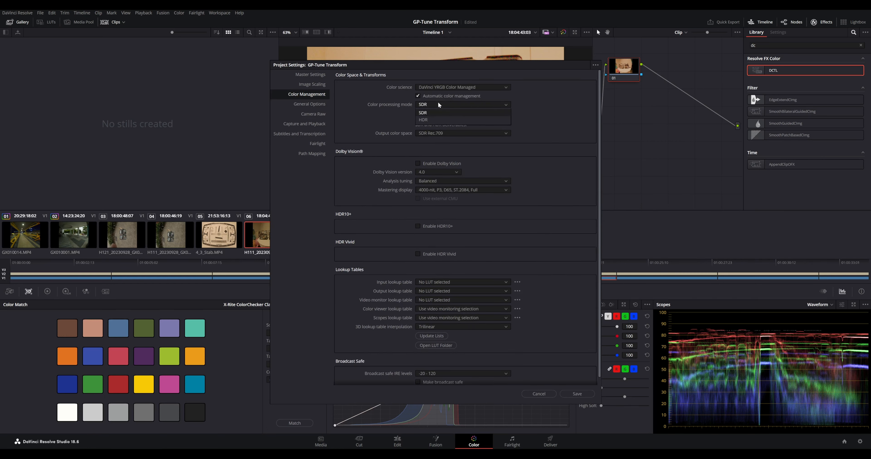
click(426, 120)
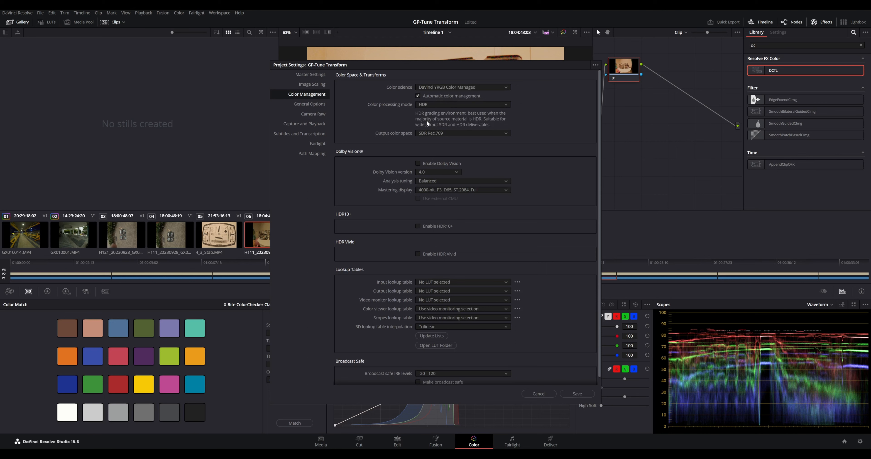
click(417, 95)
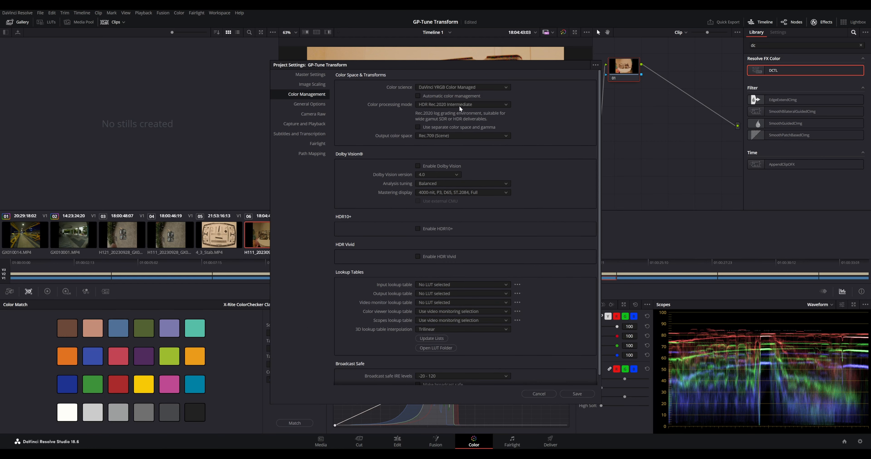
Step: Set the project's color processing mode to Custom and the input DRT to None, and save the project settings
click(447, 104)
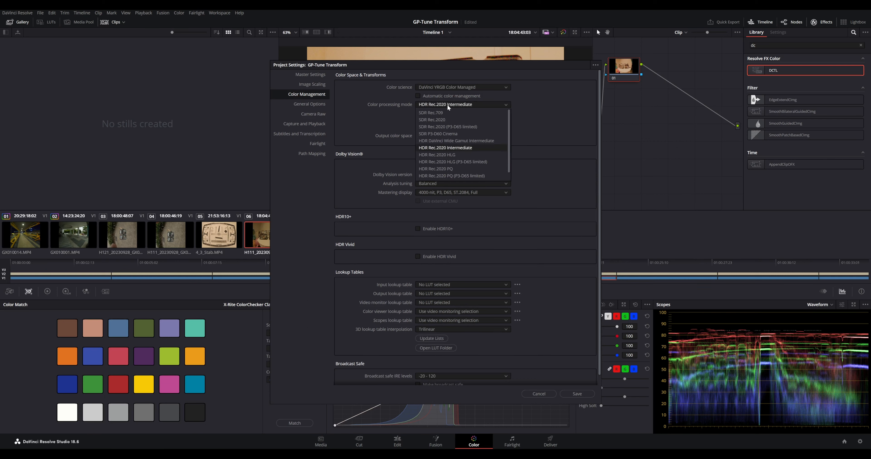
scroll(452, 121, down, 1)
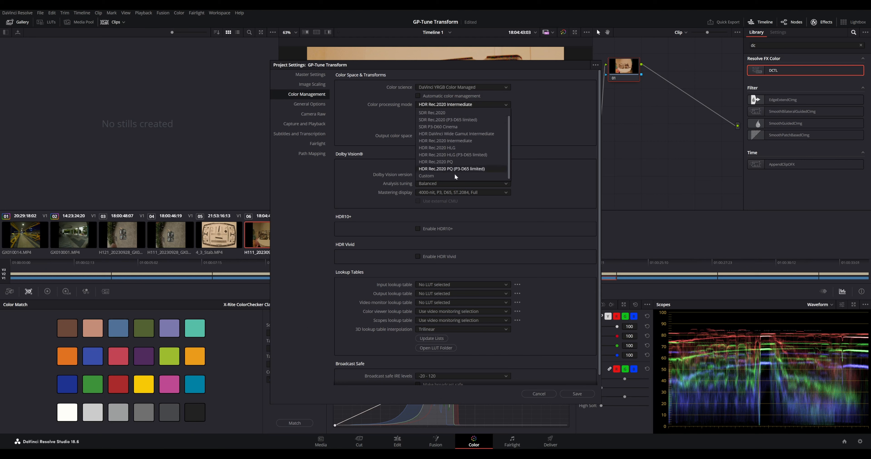
click(427, 176)
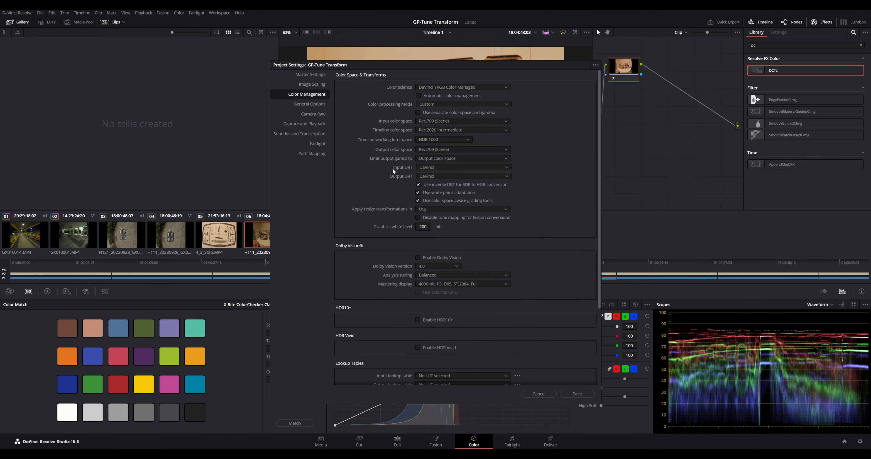
click(434, 167)
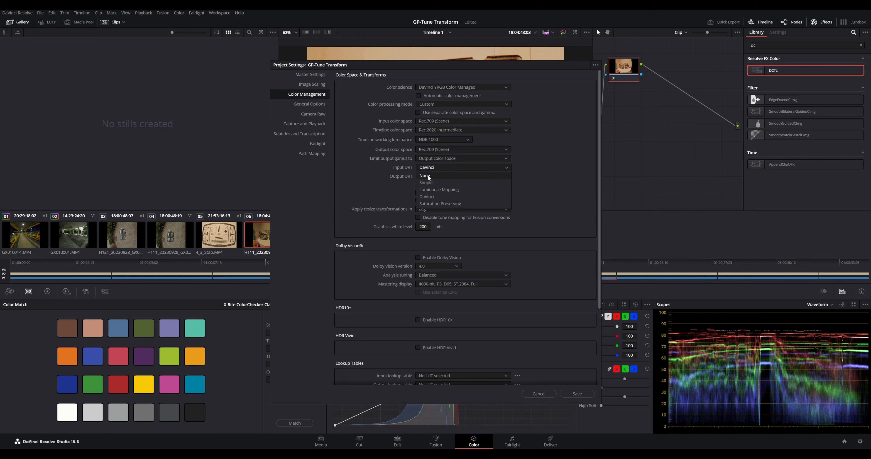
click(429, 176)
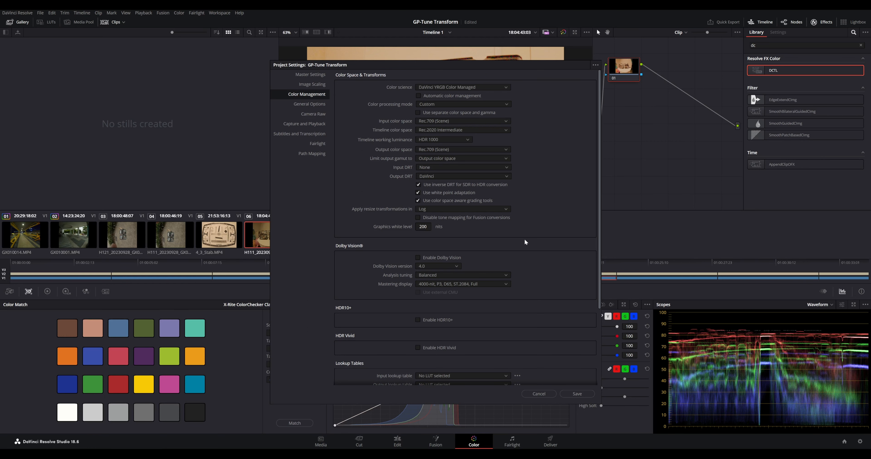
click(581, 392)
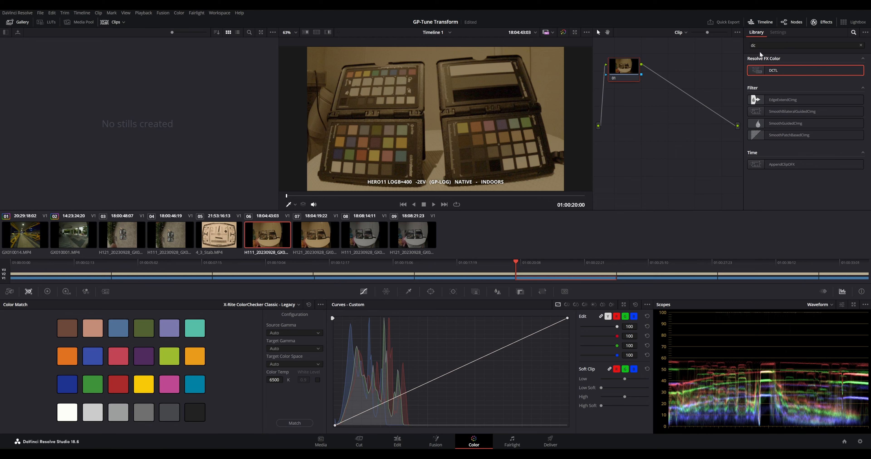
Step: Add a DCTL effect to clip 06's node and load the GP-Tune Transform in it
drag(769, 75, 624, 69)
click(812, 69)
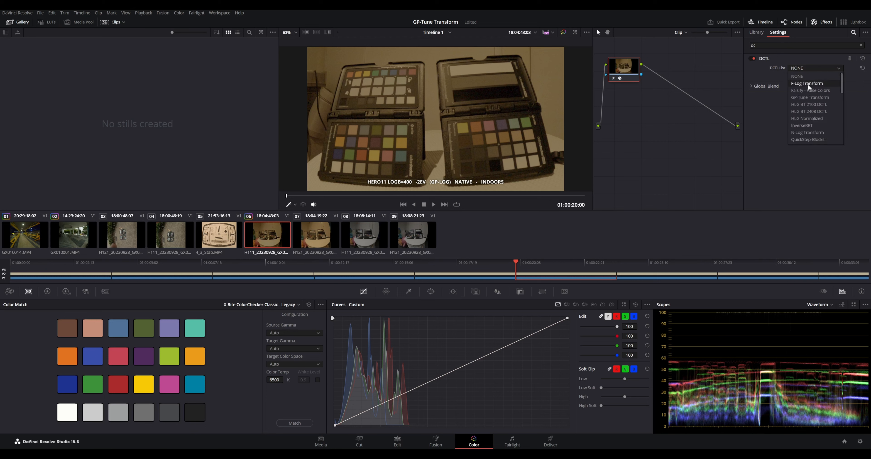
click(808, 98)
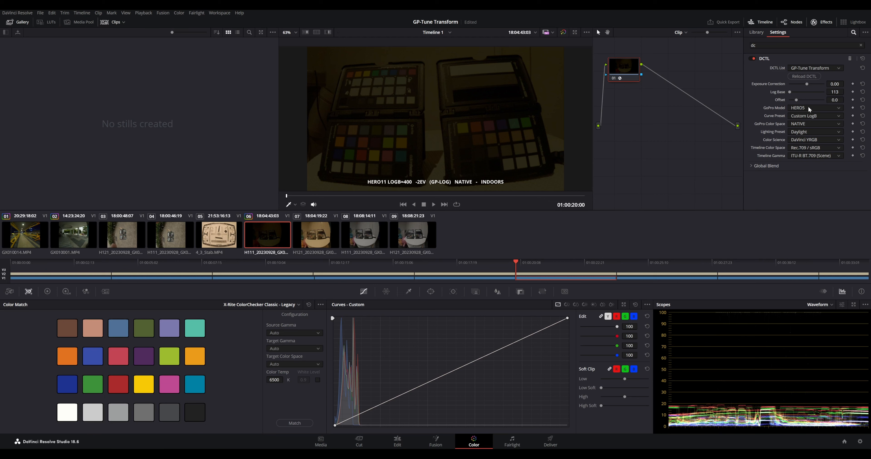
Step: Set the transform's GoPro model to HERO11 and its curve preset to GP-Log
click(809, 108)
click(811, 161)
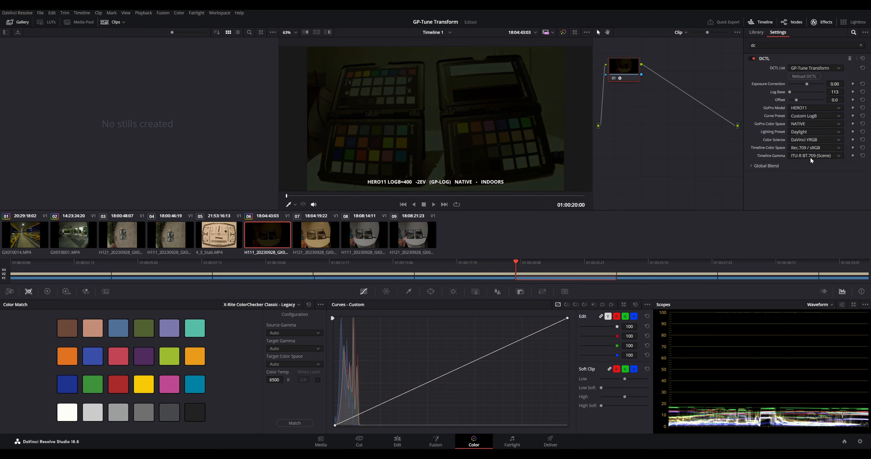
click(806, 116)
click(807, 133)
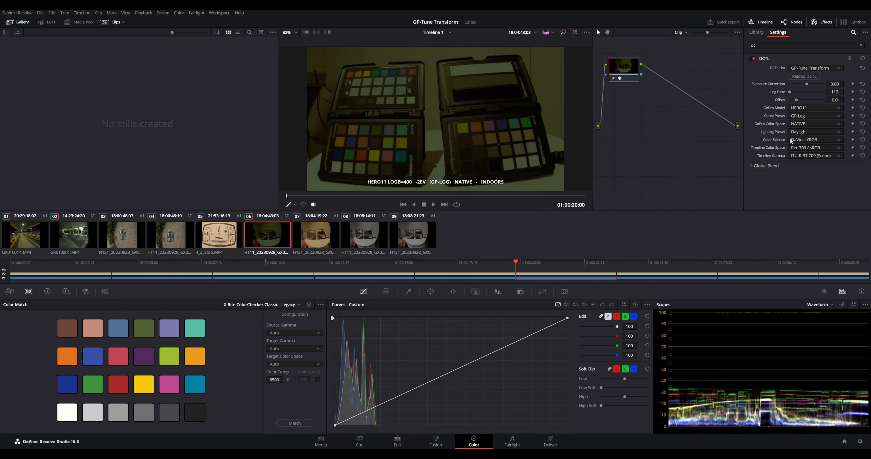
Step: Check the project's timeline color space, and set the transform's timeline gamma to DaVinci Intermediate and its timeline color space to Rec.2020
click(860, 442)
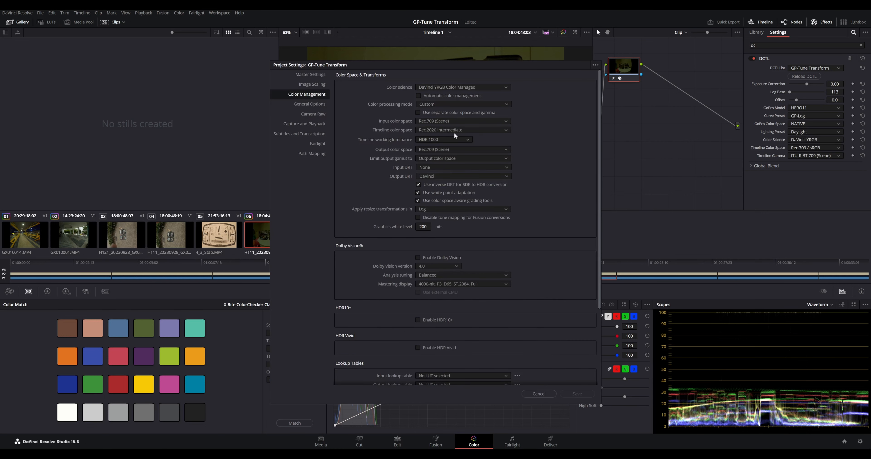
click(540, 395)
click(805, 156)
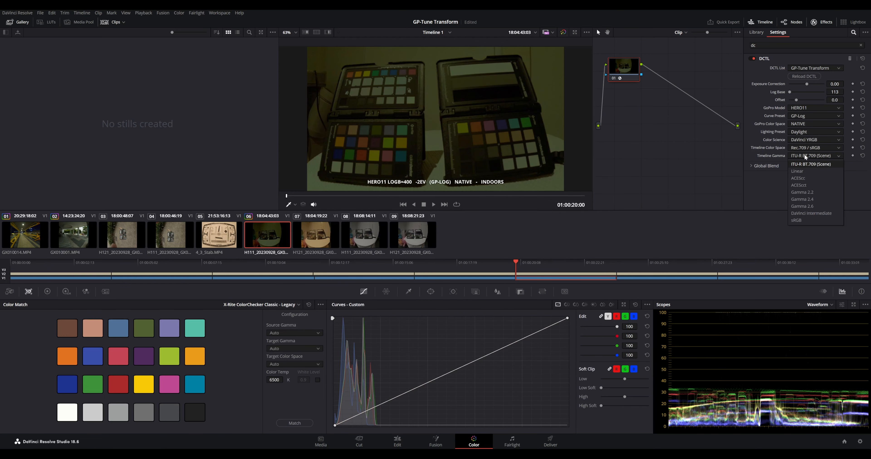
click(814, 213)
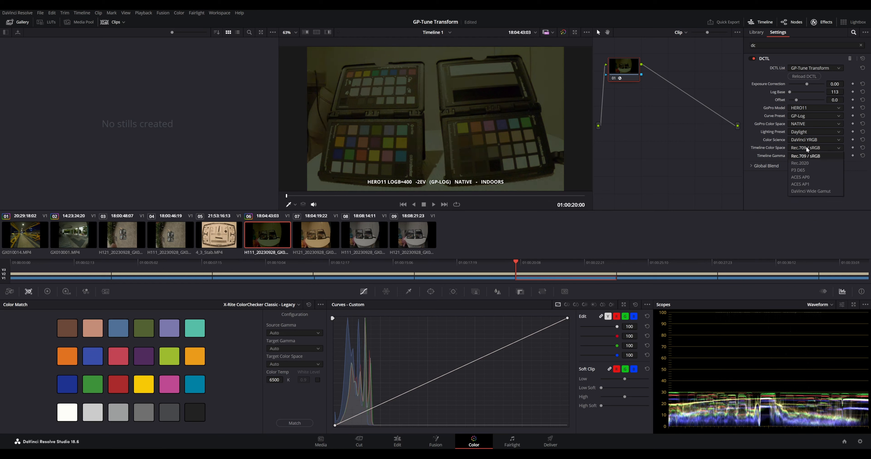
click(807, 147)
click(807, 165)
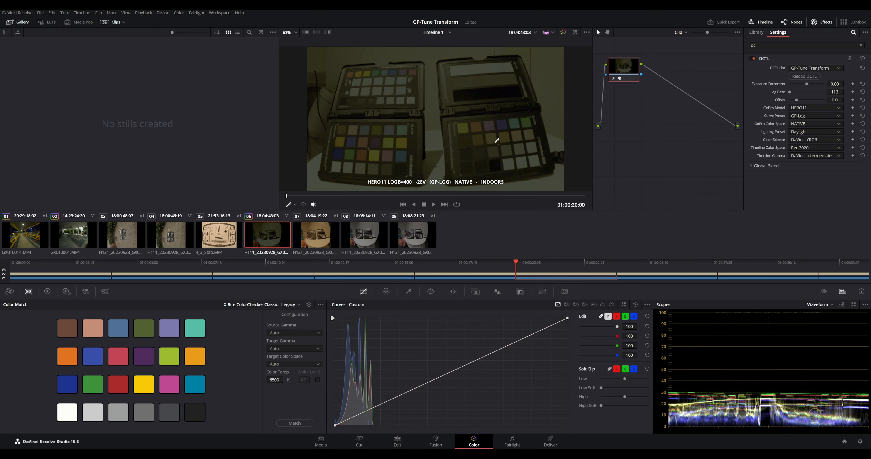
Step: Set clip 06's input color space to Same as Timeline and the transform's lighting preset to Tungsten
right_click(271, 233)
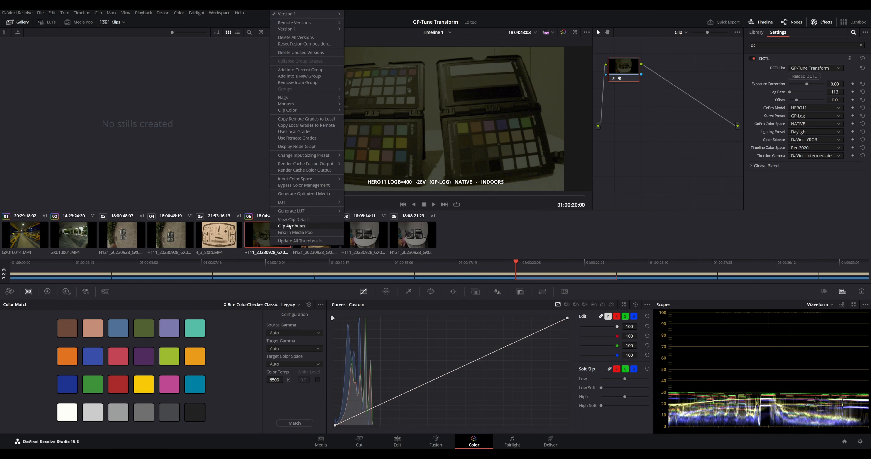
mouse_move(318, 181)
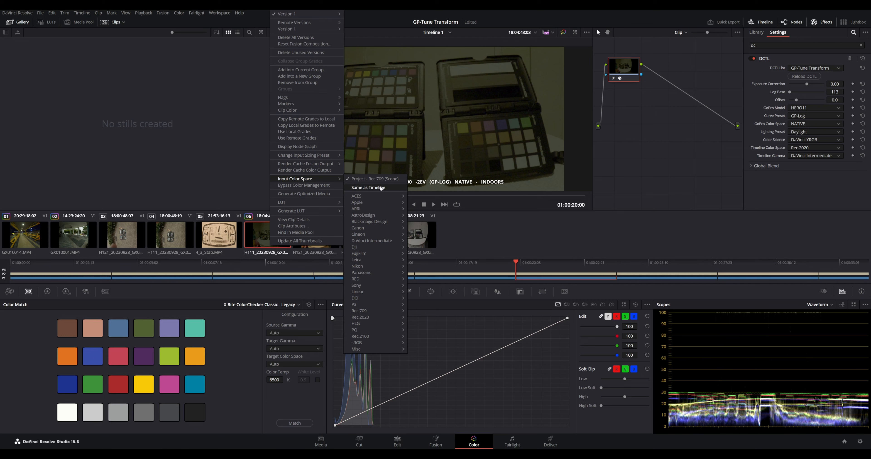
click(390, 189)
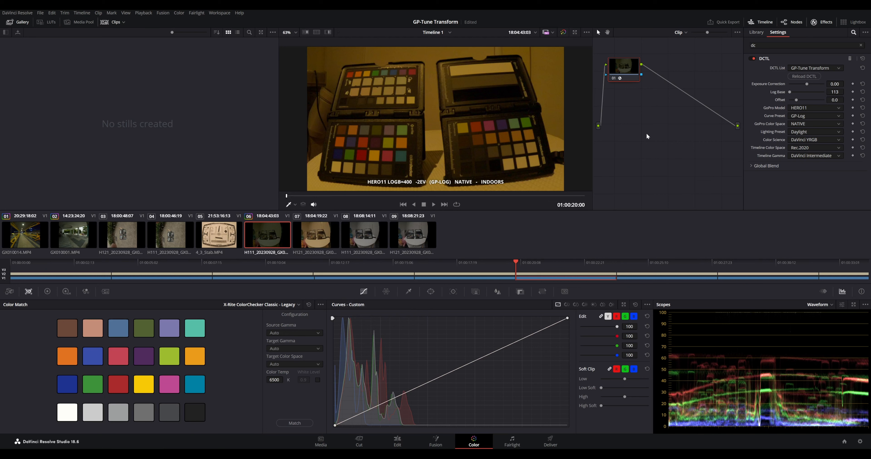
click(805, 133)
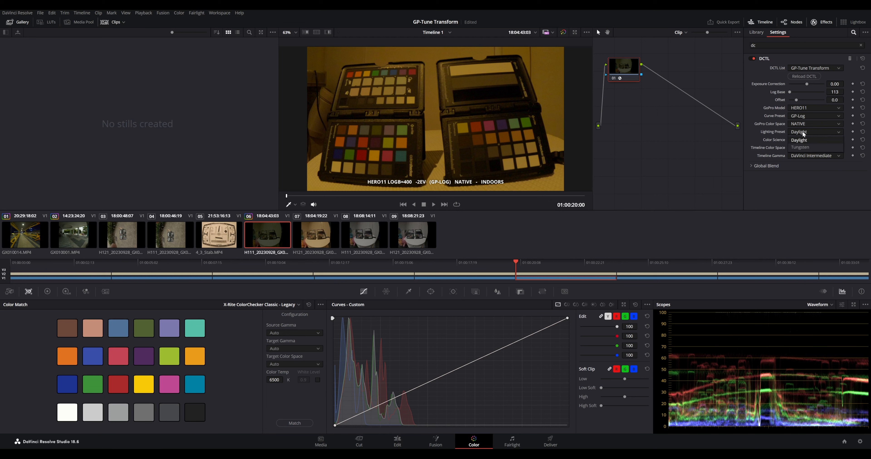
click(802, 147)
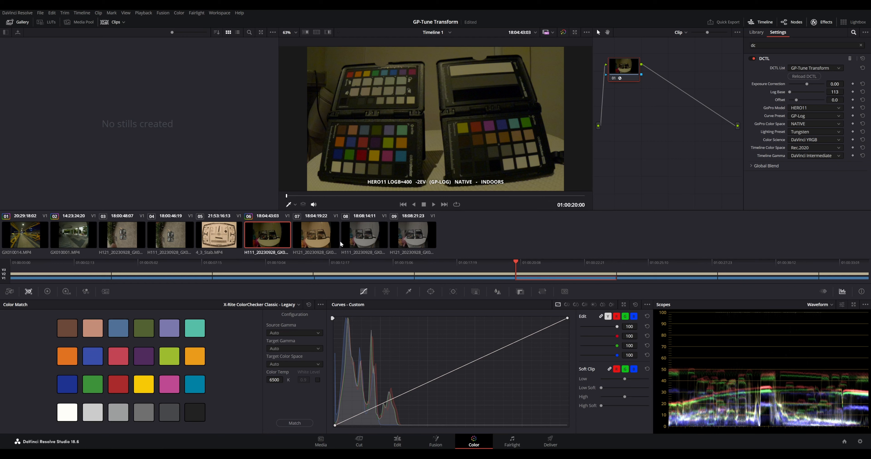
Step: Apply clip 06's grade to clip 07 and set its transform's GoPro model to HERO12
click(316, 241)
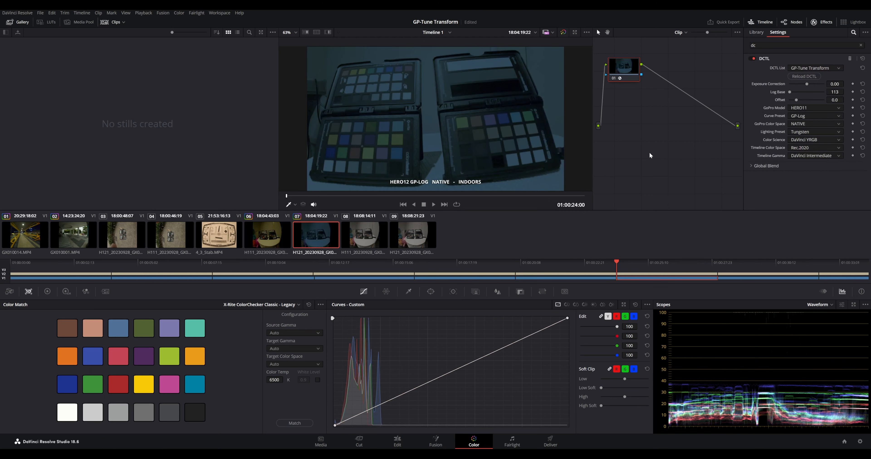
click(807, 108)
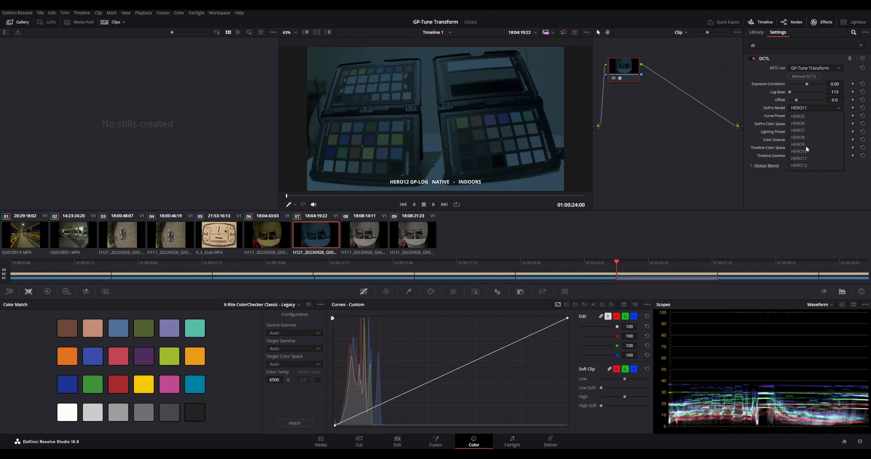
click(799, 166)
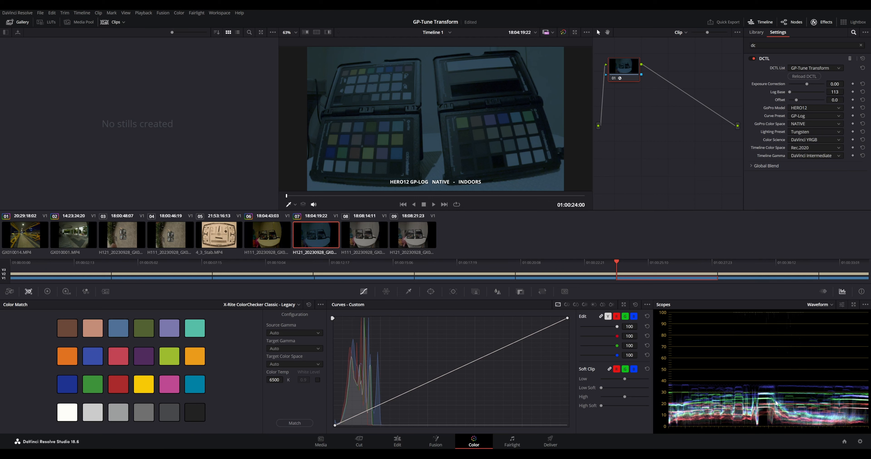
Step: Set clip 07's input color space to Same as Timeline
right_click(325, 235)
mouse_move(373, 180)
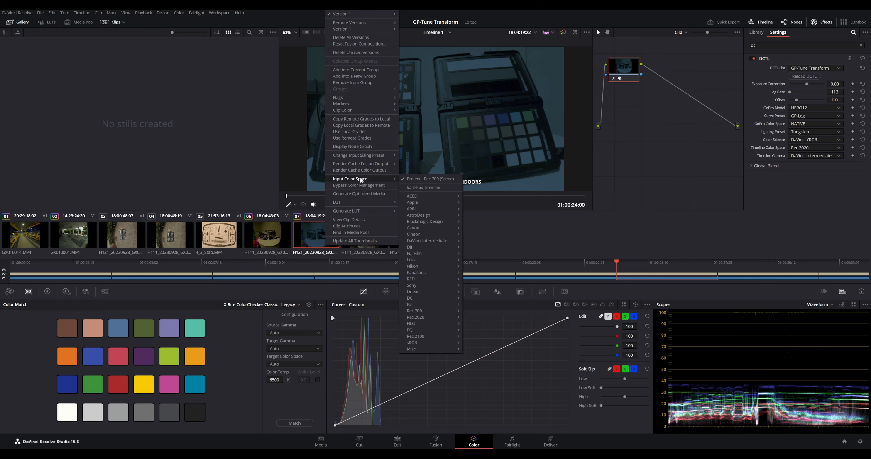
click(438, 189)
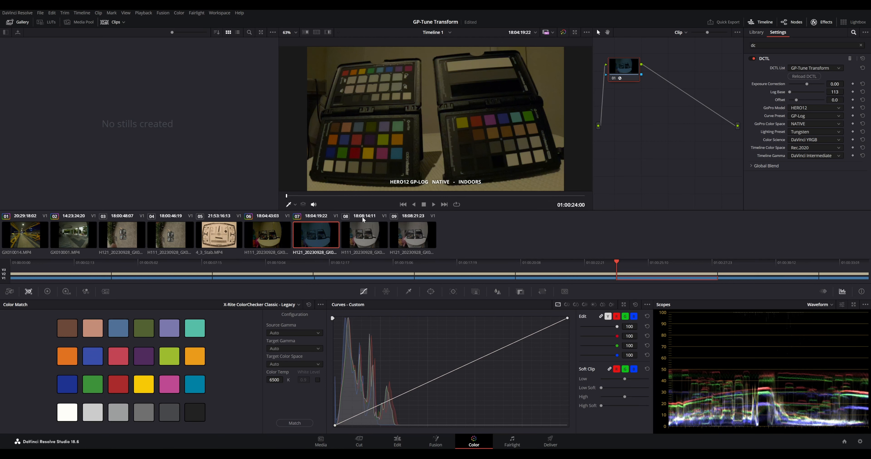
Step: Copy the grade from clip 07 and paste it onto clip 08
click(363, 236)
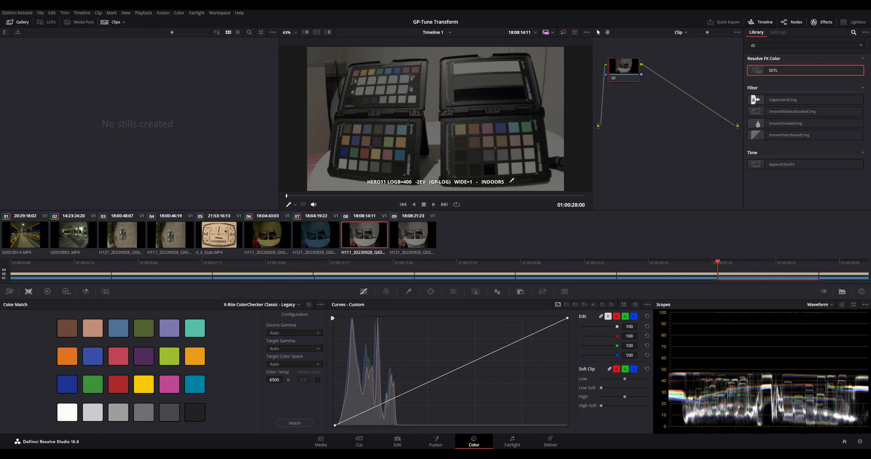
click(329, 236)
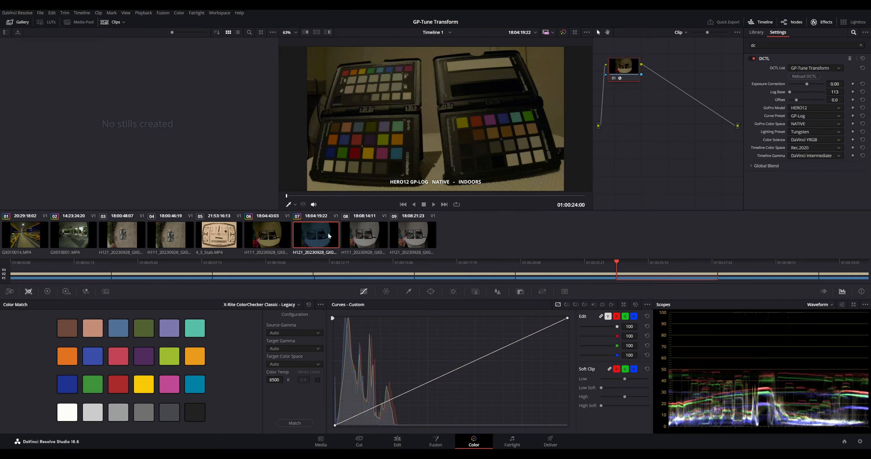
click(365, 237)
key(ctrl+v)
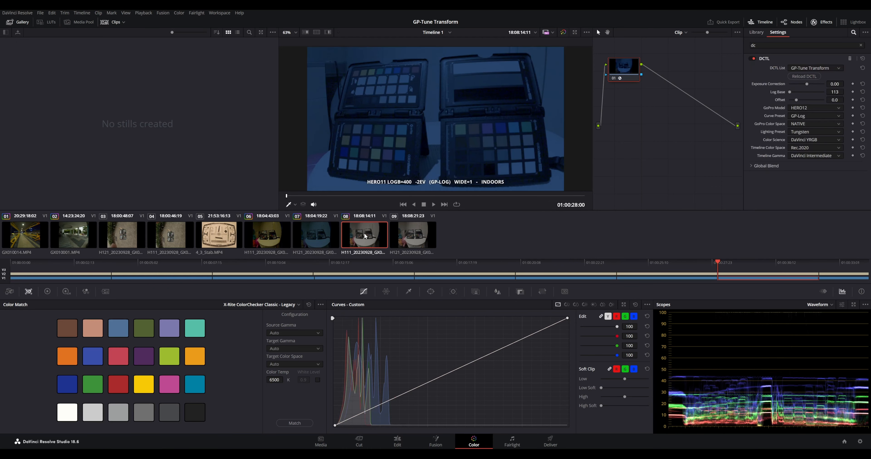
Step: Set clip 08's input color space to Same as Timeline
right_click(374, 236)
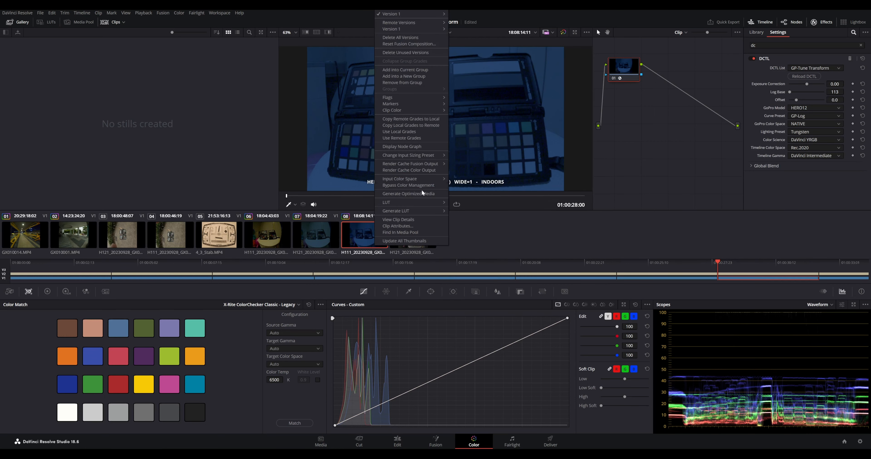
mouse_move(440, 179)
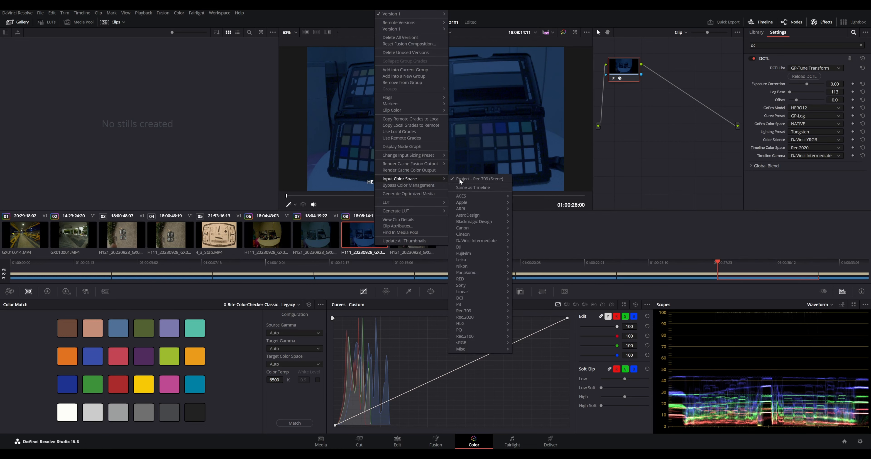
click(475, 188)
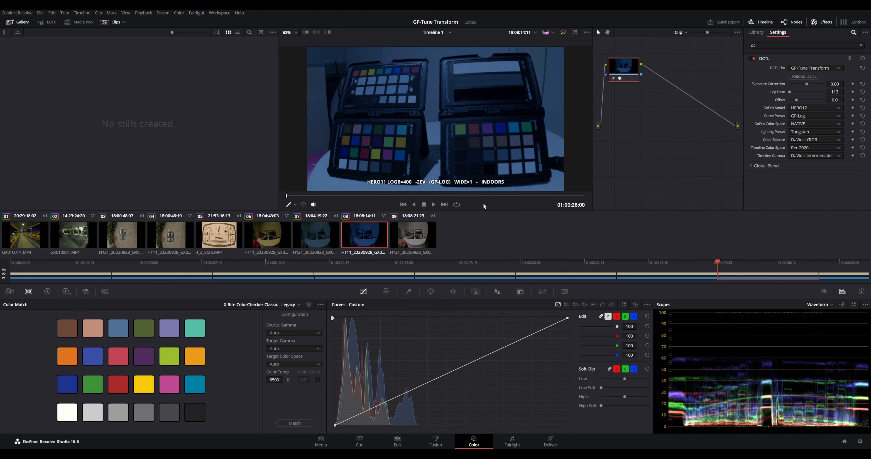
Step: Set the GoPro color space in clip 08's transform to WIDE, keeping the lighting preset at Tungsten
click(806, 124)
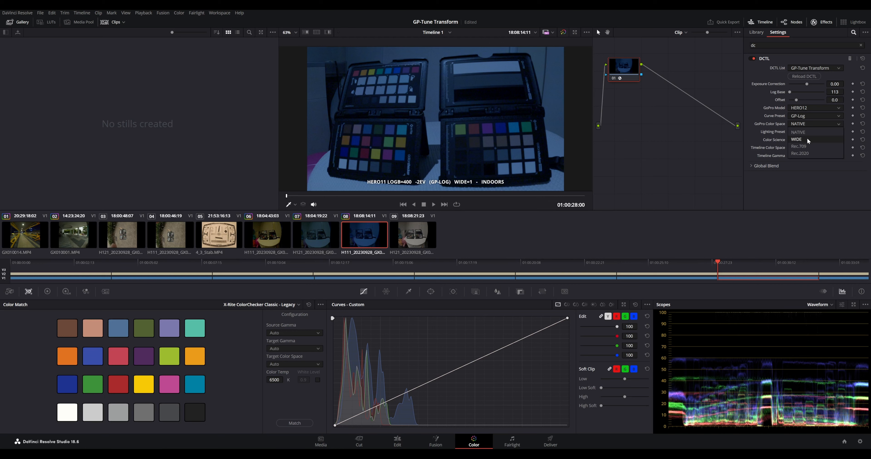
click(807, 140)
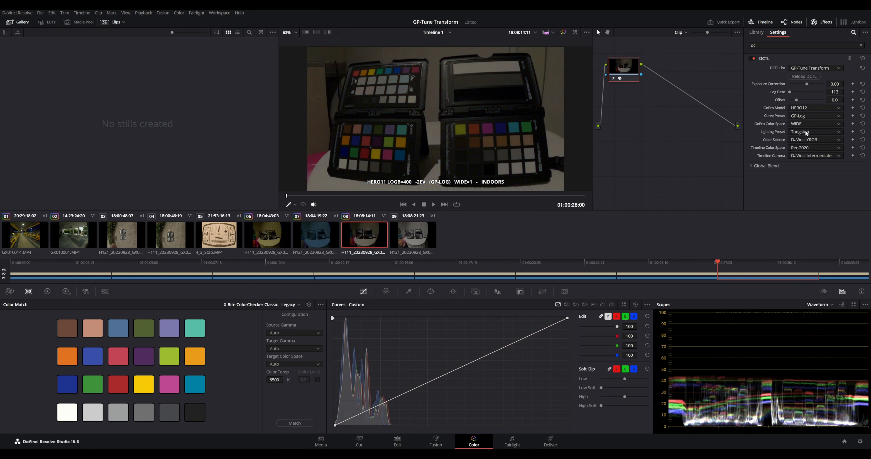
click(805, 133)
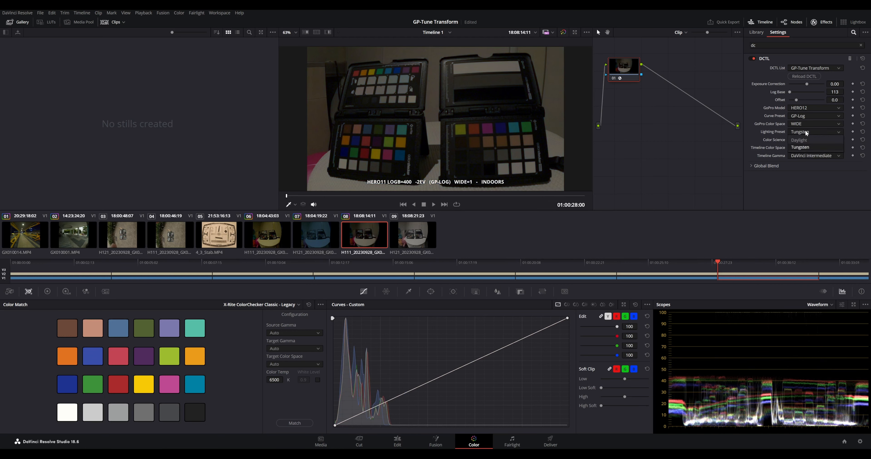
click(804, 148)
Step: Apply clip 08's grade to clip 09 and set clip 09's input color space to Same as Timeline
click(421, 243)
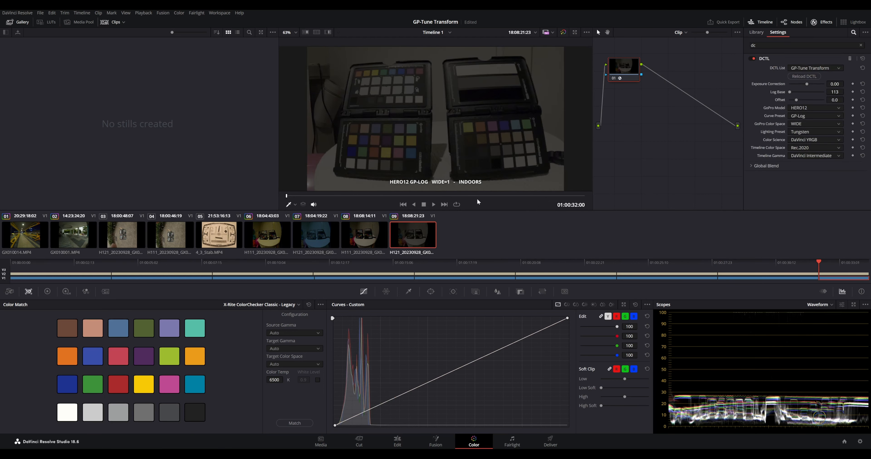
right_click(398, 236)
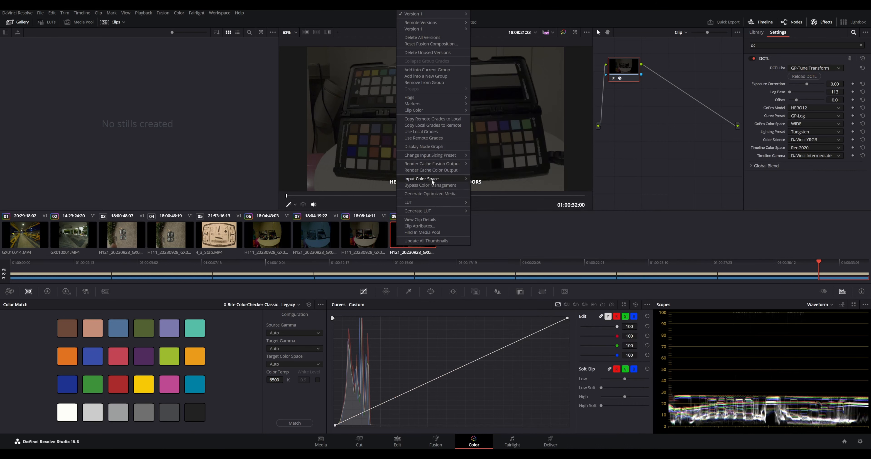
mouse_move(436, 178)
click(499, 187)
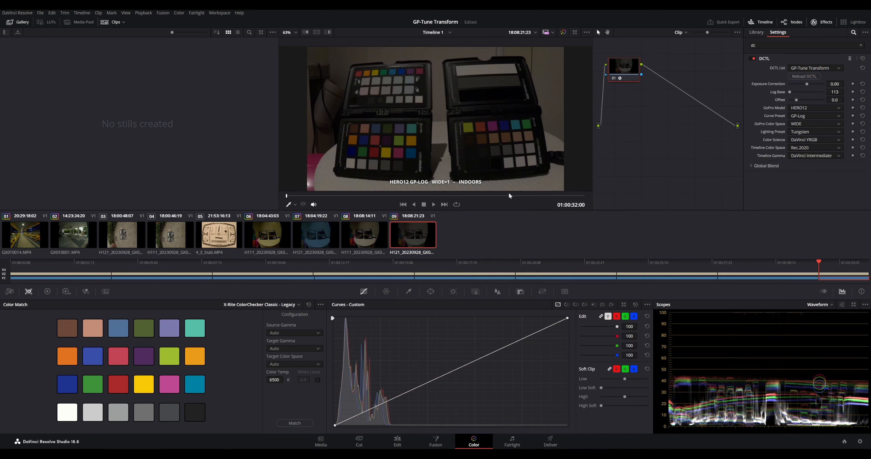
Step: Switch back and forth between clips 08 and 09 to compare their transformed HERO11 and HERO12 images
click(363, 240)
click(403, 241)
click(363, 240)
click(412, 239)
click(363, 240)
click(415, 244)
click(363, 240)
click(406, 242)
click(363, 239)
click(401, 243)
click(369, 240)
click(410, 240)
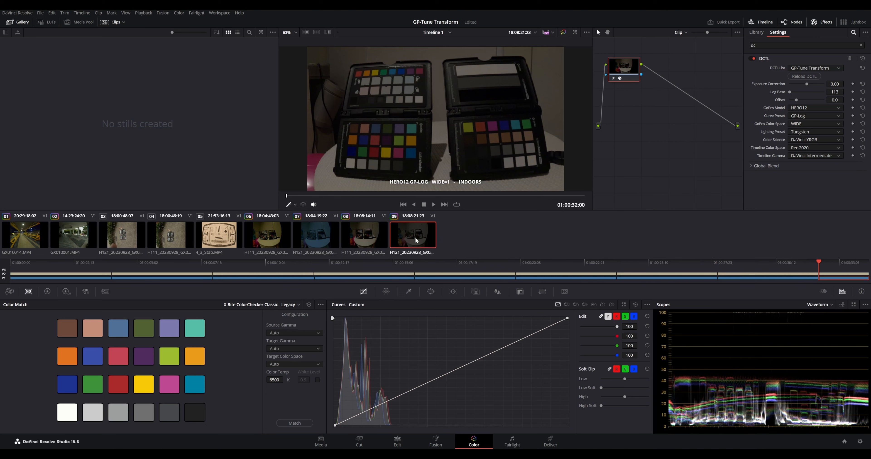